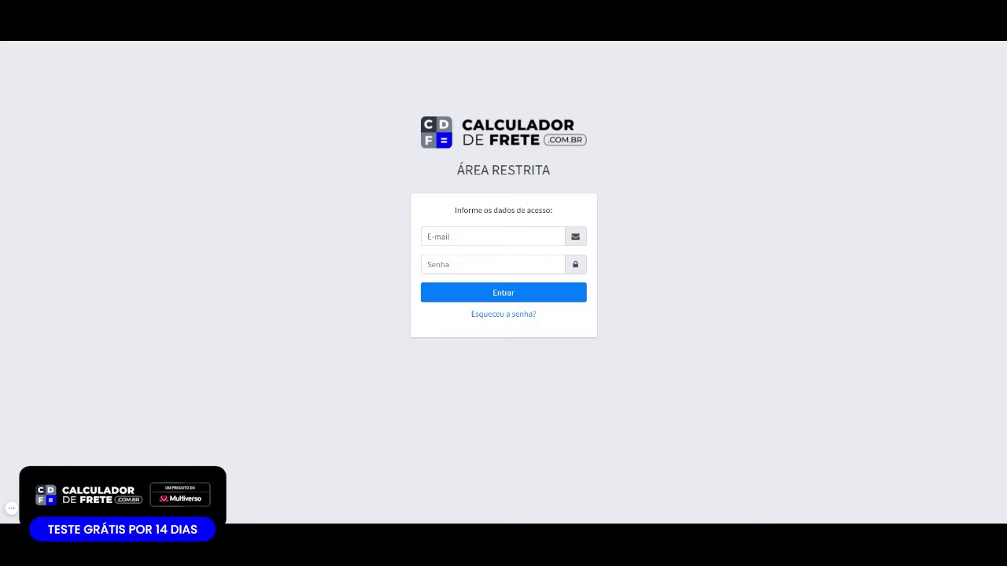
Log in to the restricted area with the account e-mail and password
click(472, 236)
text(lu)
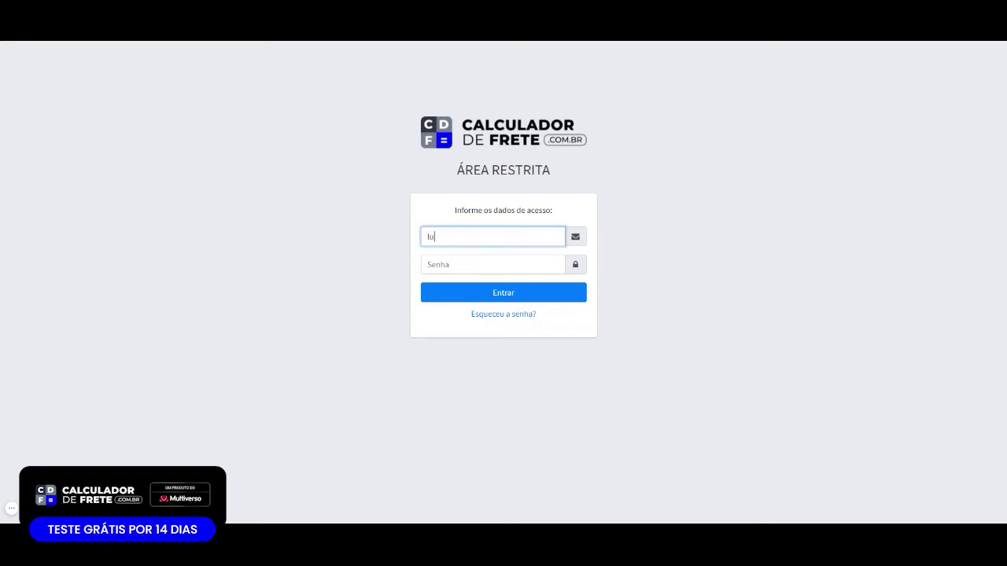
click(527, 260)
click(527, 264)
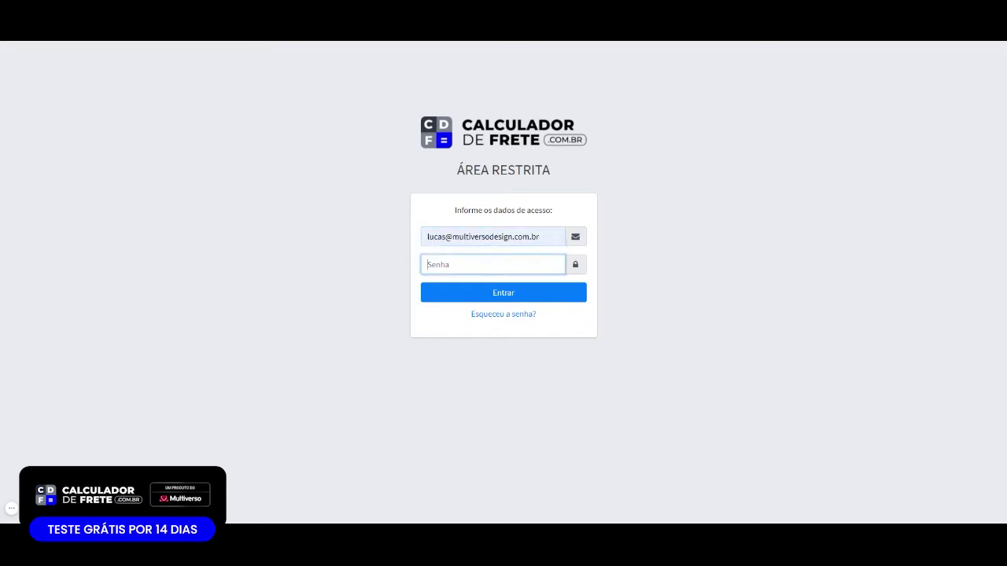
text(••••••)
click(516, 294)
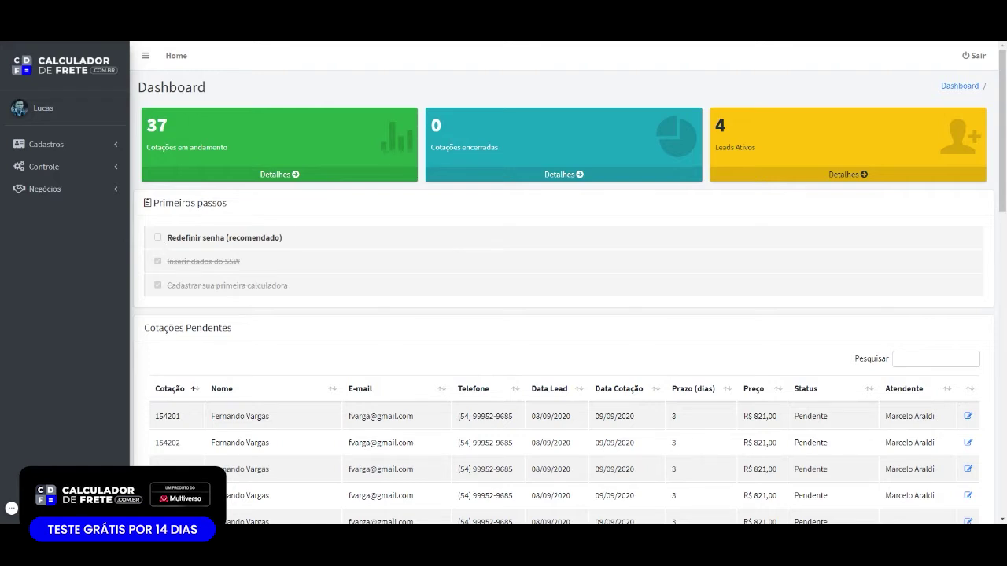
Examine the dashboard's first-steps checklist and the table of pending quotes
drag(167, 263, 254, 267)
click(257, 270)
scroll(253, 334, down, 3)
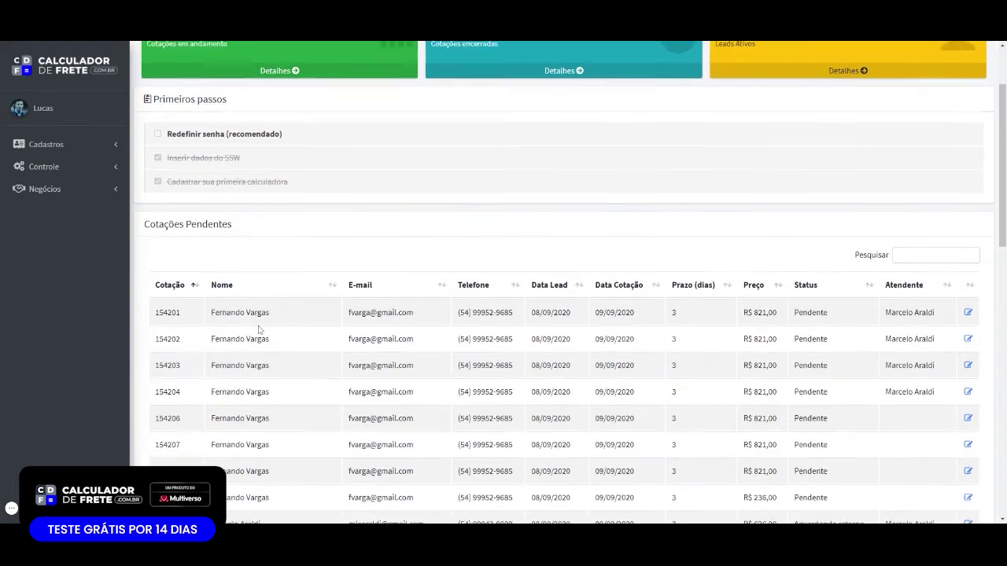
scroll(259, 331, down, 4)
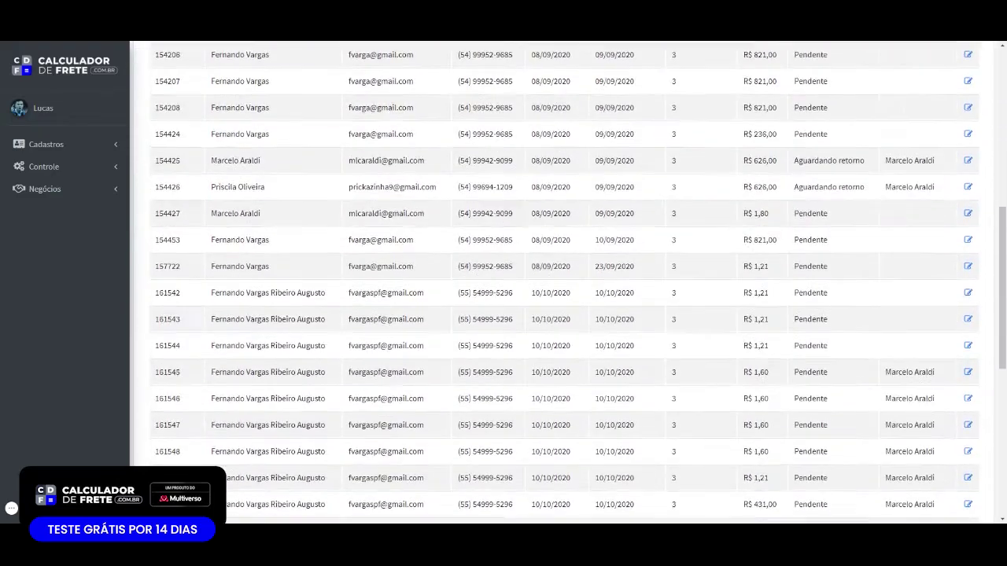
scroll(258, 330, up, 6)
scroll(262, 331, up, 2)
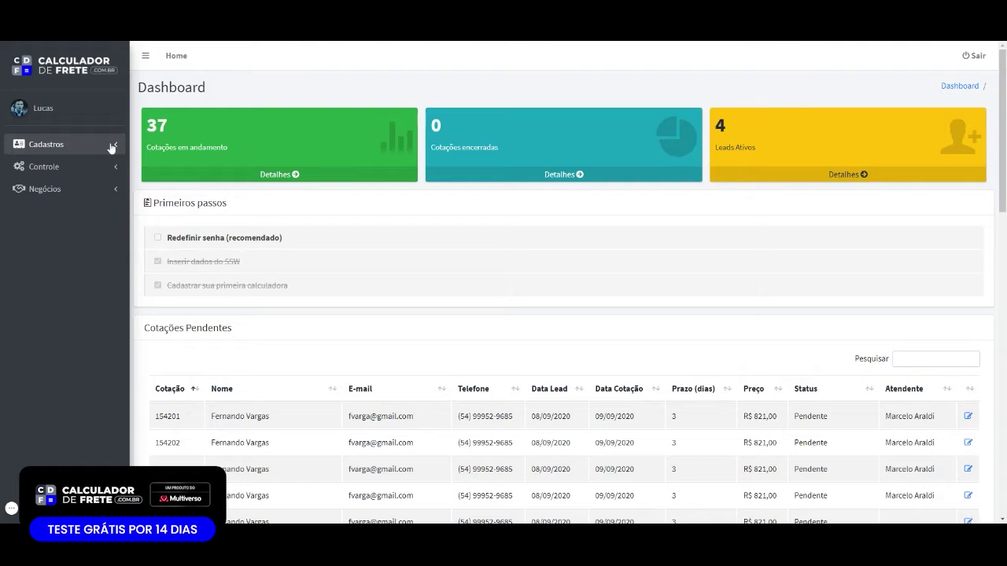
Open the registered people list and filter it by the company Multiverso with status Todos
click(112, 186)
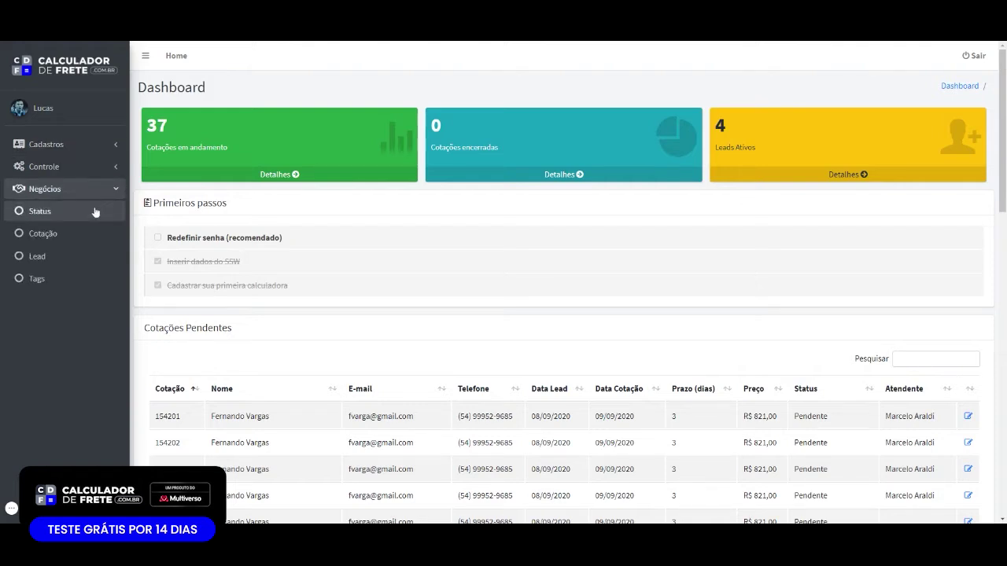
click(108, 168)
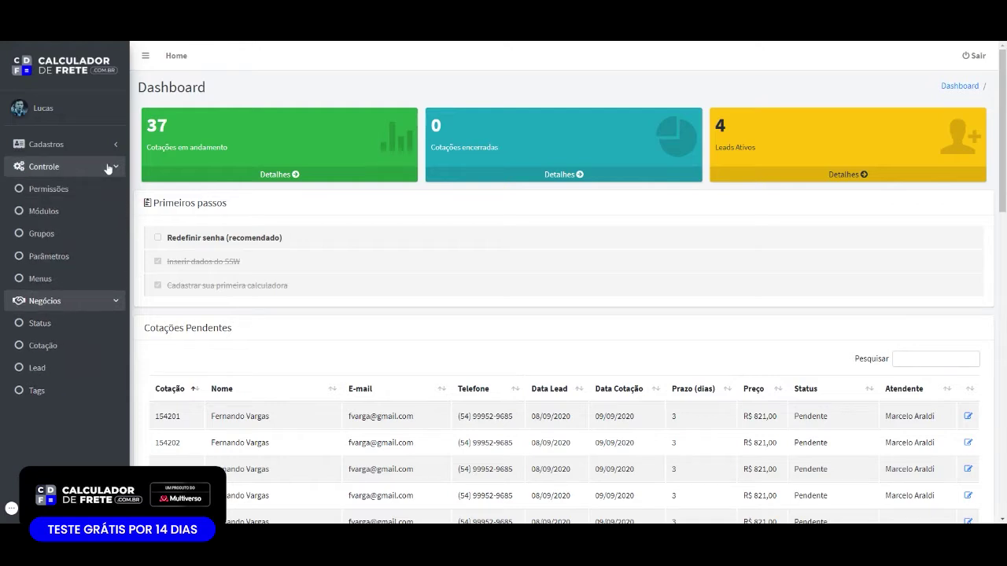
click(110, 146)
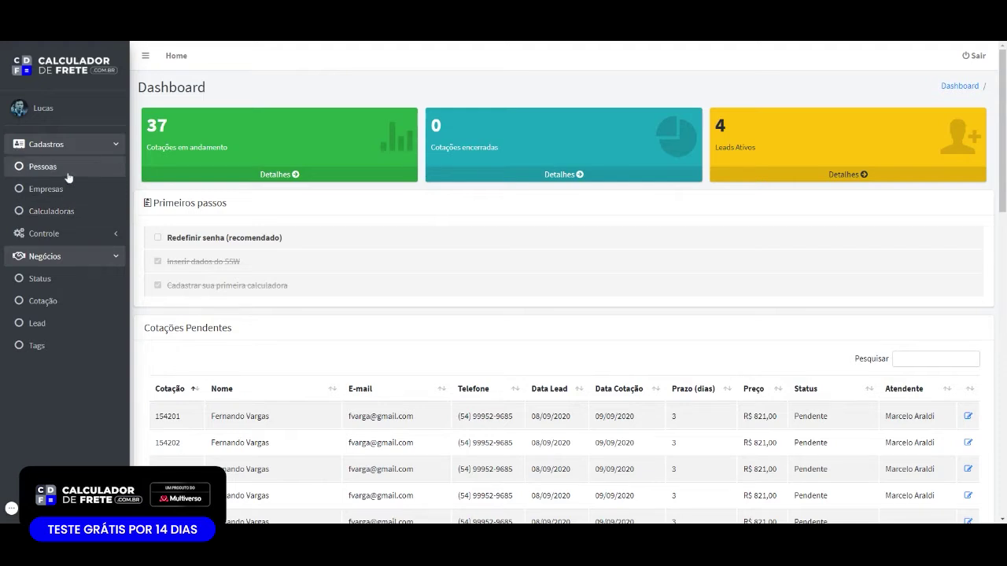
click(67, 177)
click(387, 149)
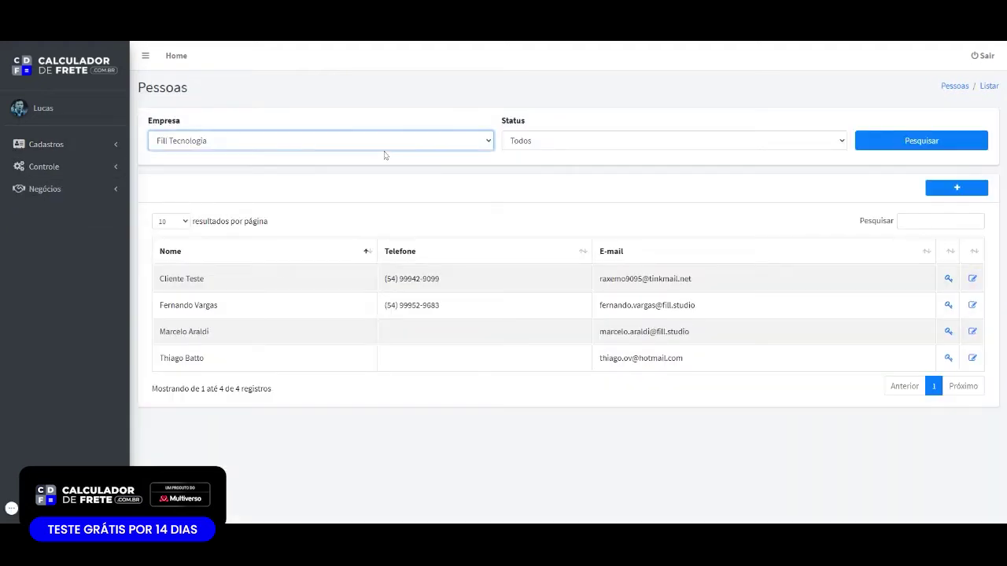
click(385, 155)
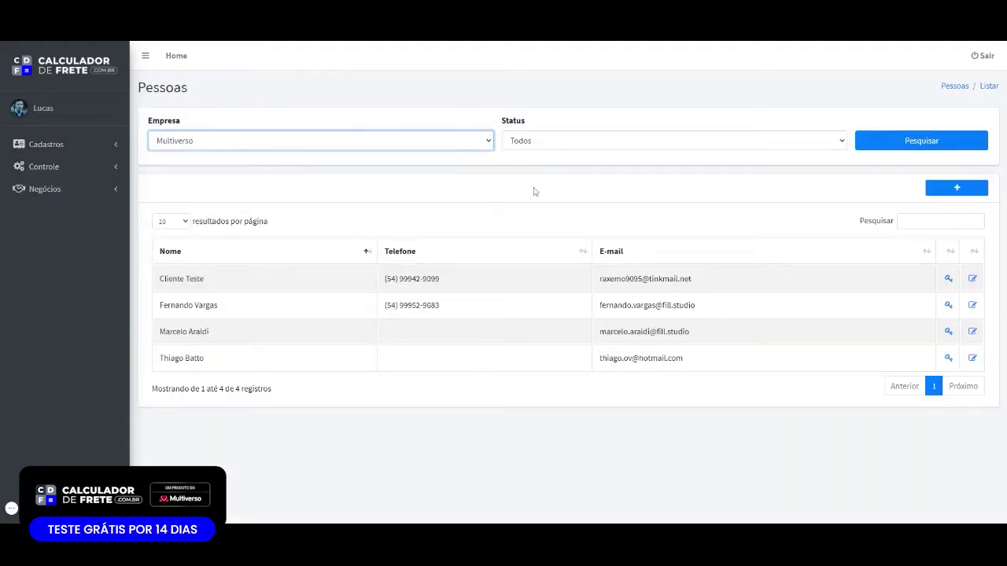
click(962, 148)
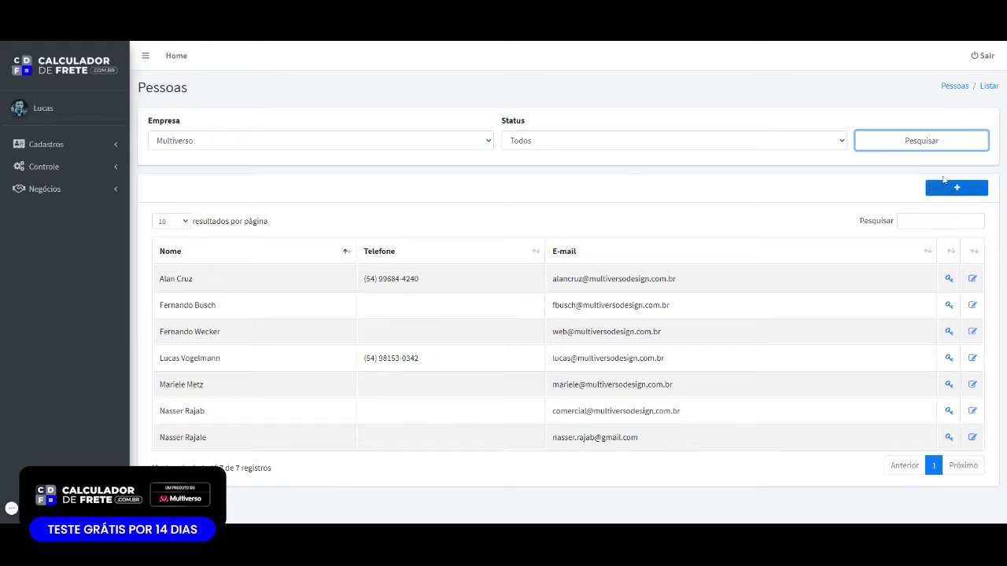
Open the form for a new person and examine its contact fields, access level and quote-handling options
click(946, 195)
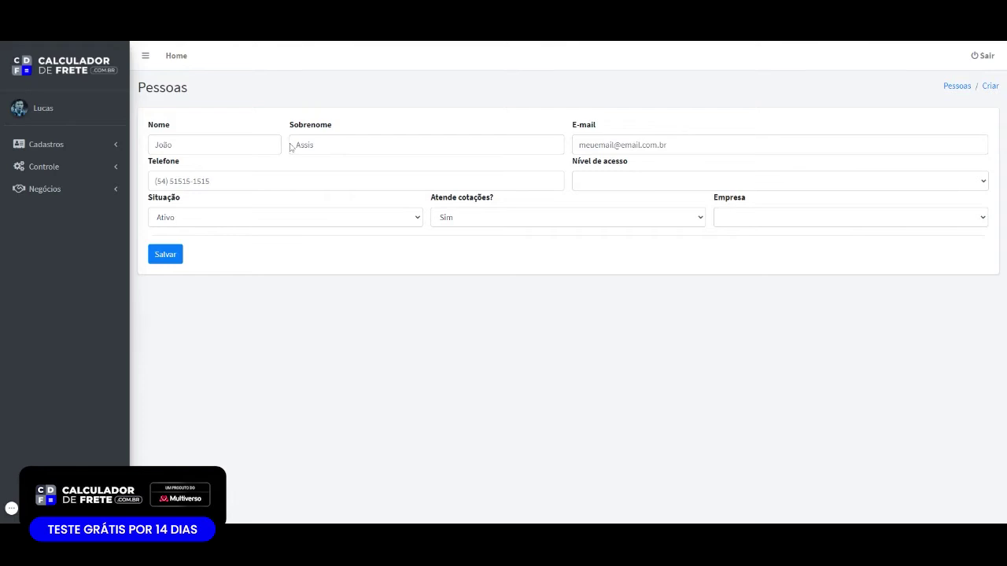
click(214, 145)
key(Tab)
click(602, 123)
click(639, 177)
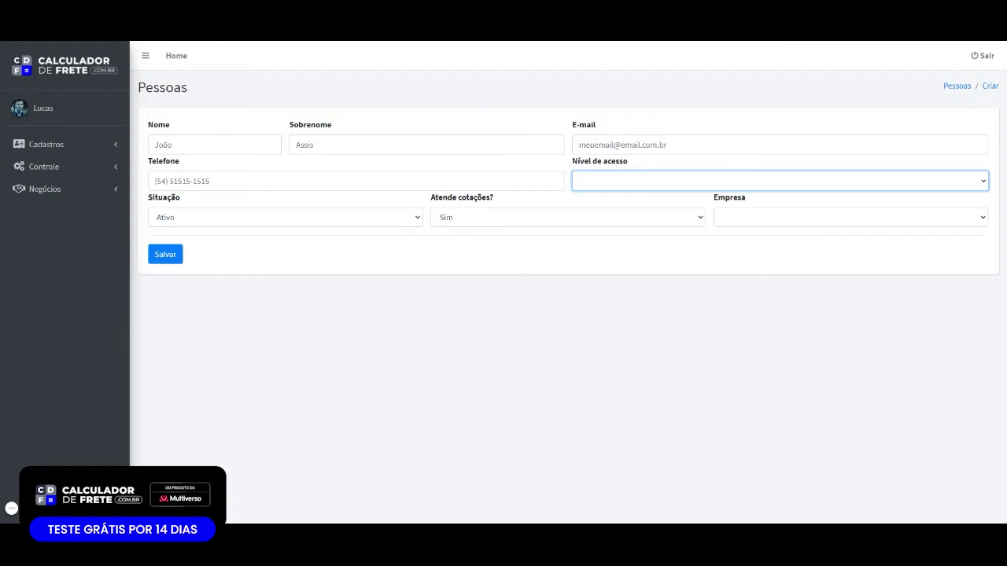
click(577, 339)
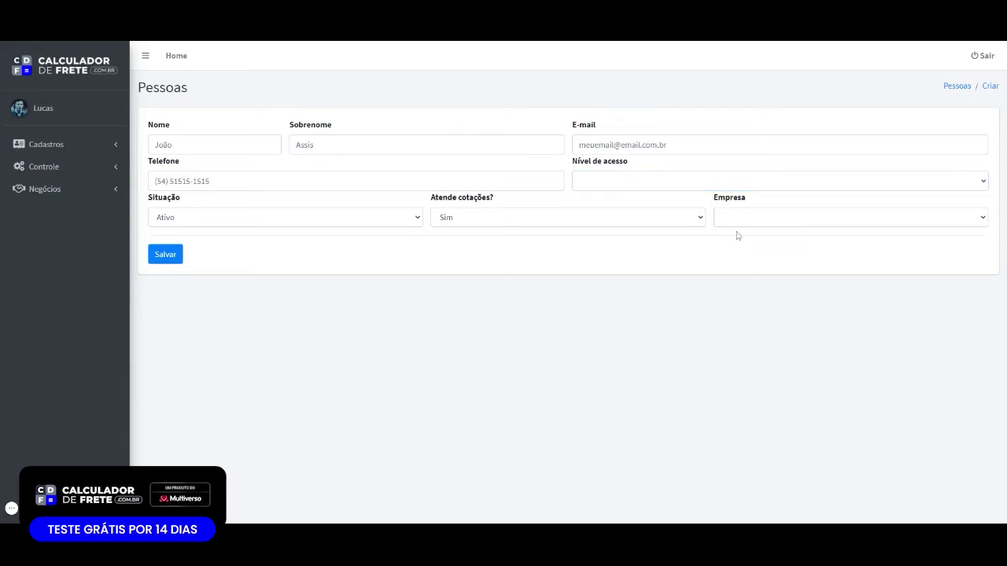
click(649, 224)
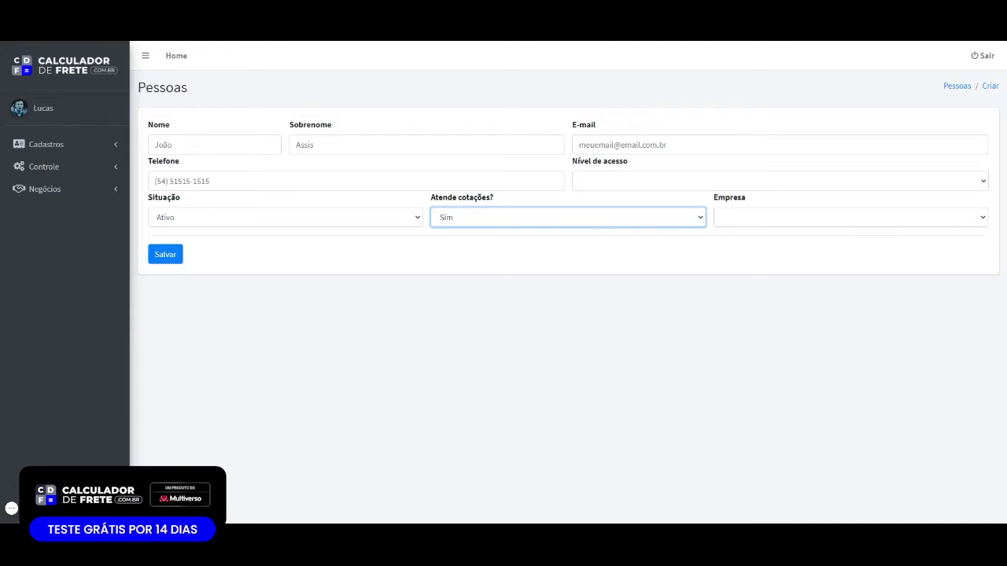
click(441, 402)
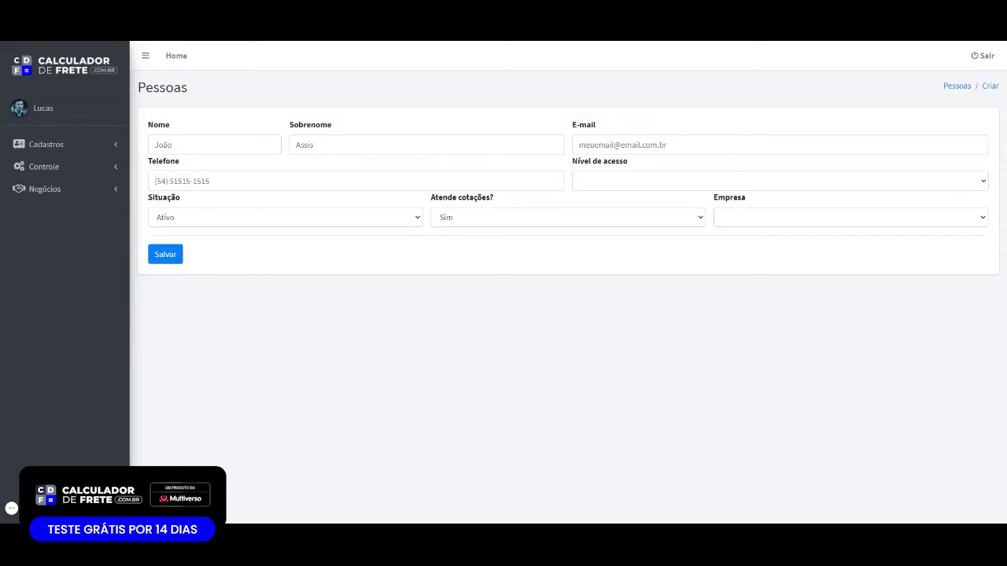
Open the calculators list, view the blank form for a new calculator, and return to the list
click(105, 146)
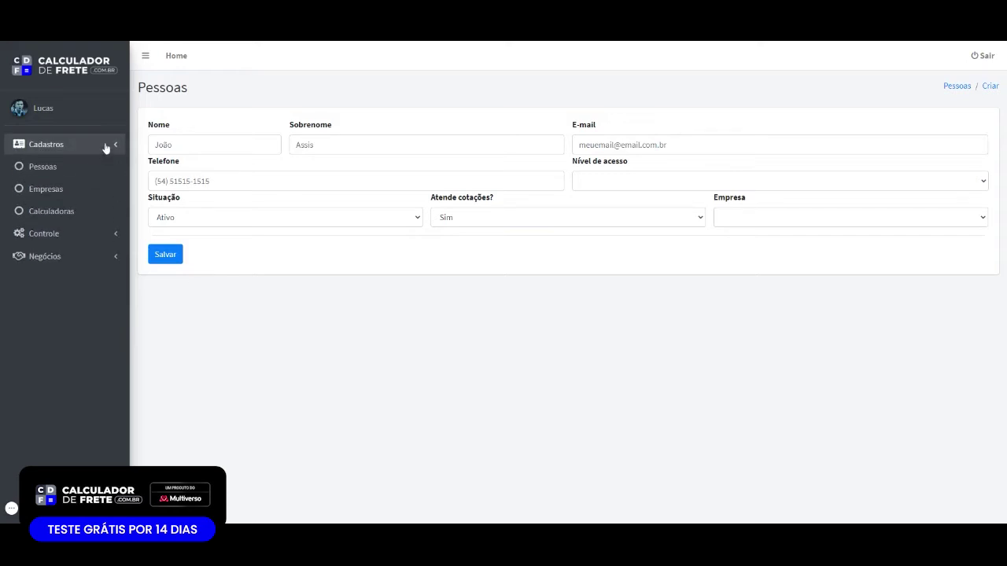
click(76, 219)
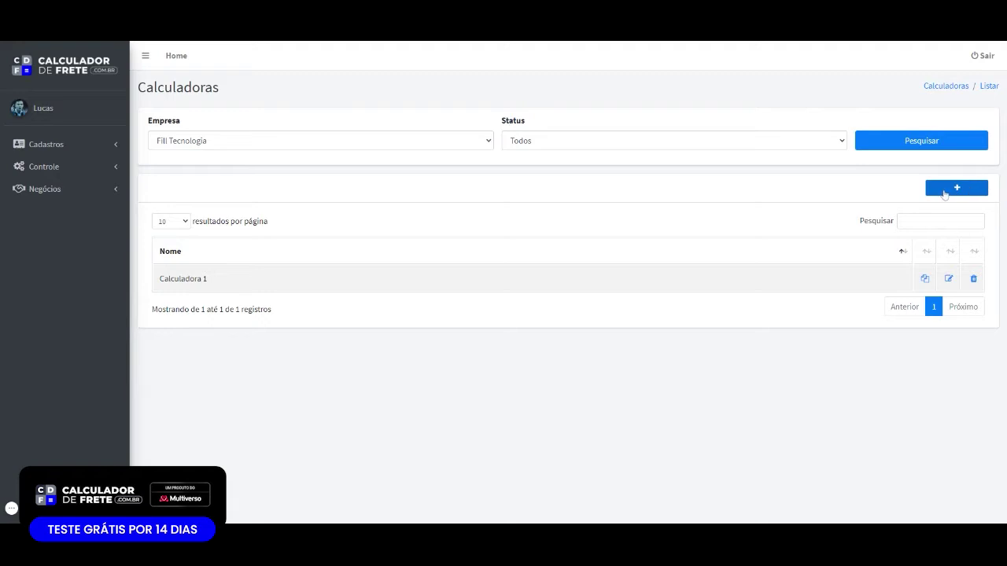
click(968, 192)
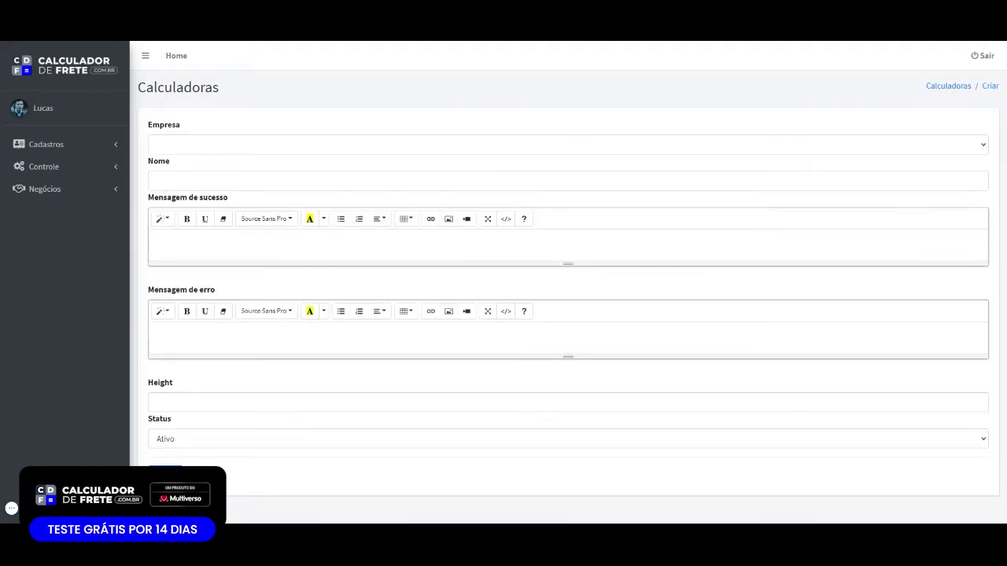
click(946, 86)
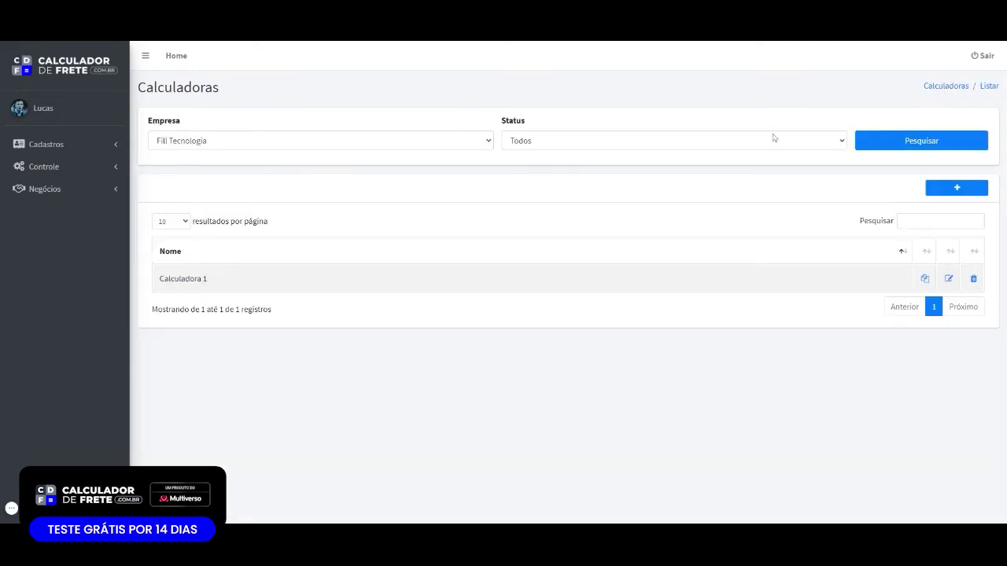
Open Calculadora 1 for editing and check its name
click(949, 280)
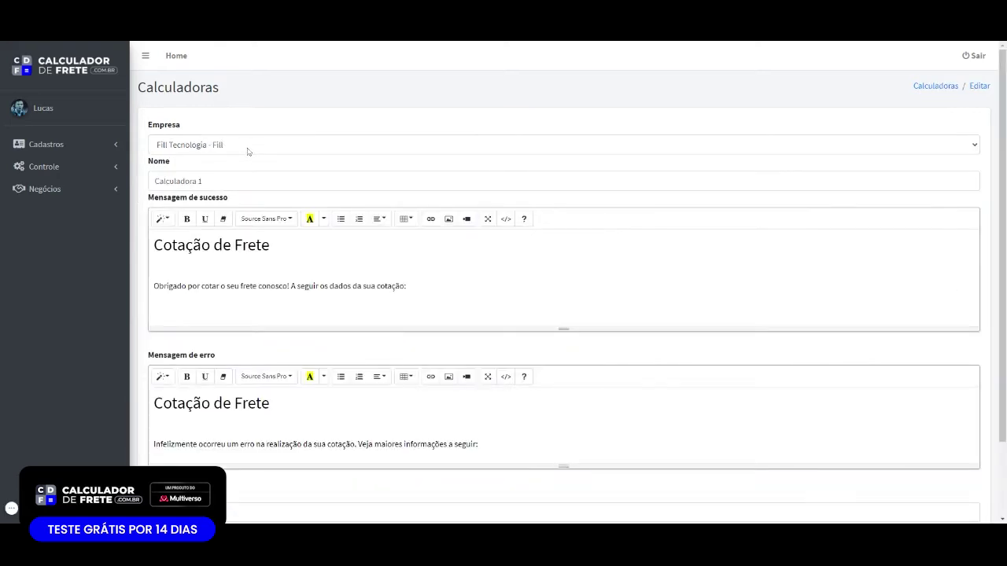
drag(203, 181, 154, 181)
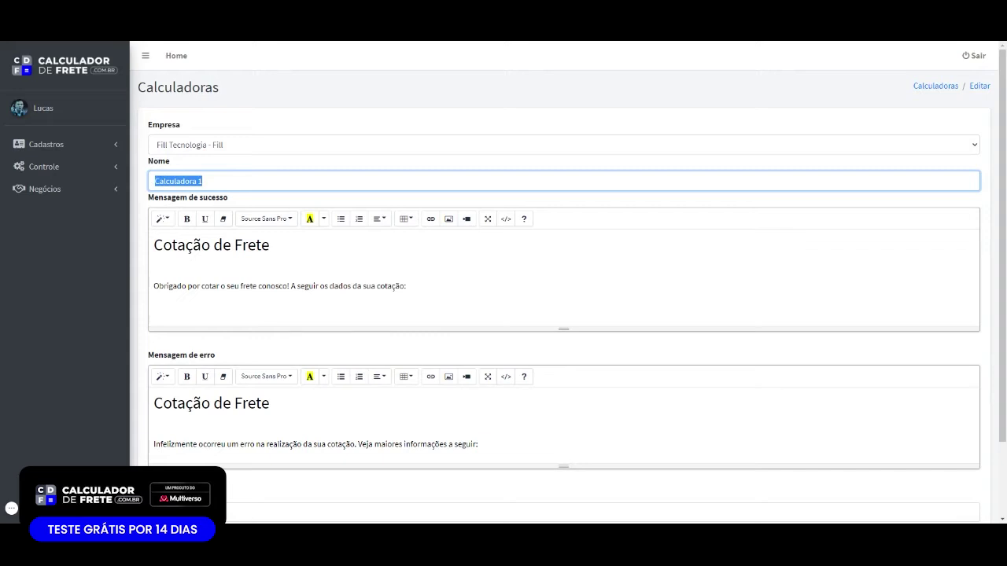
click(154, 181)
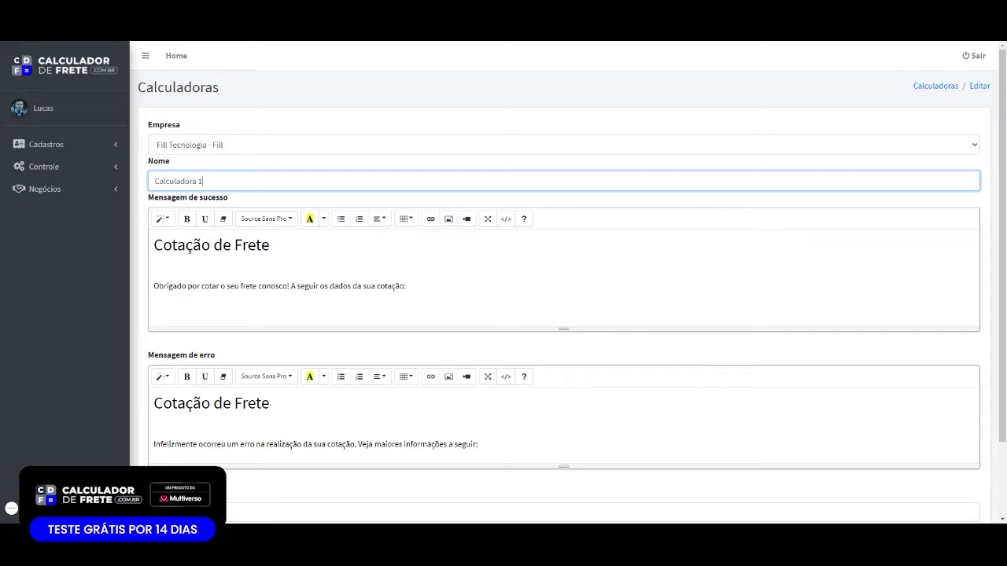
Examine the headings and body text of the calculator's success and error messages
drag(405, 286, 105, 241)
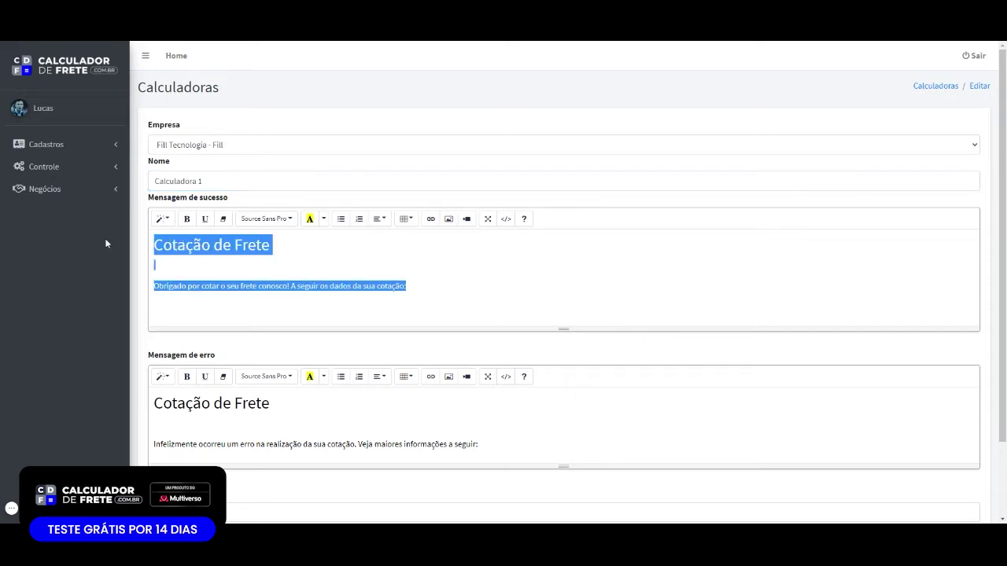
click(155, 265)
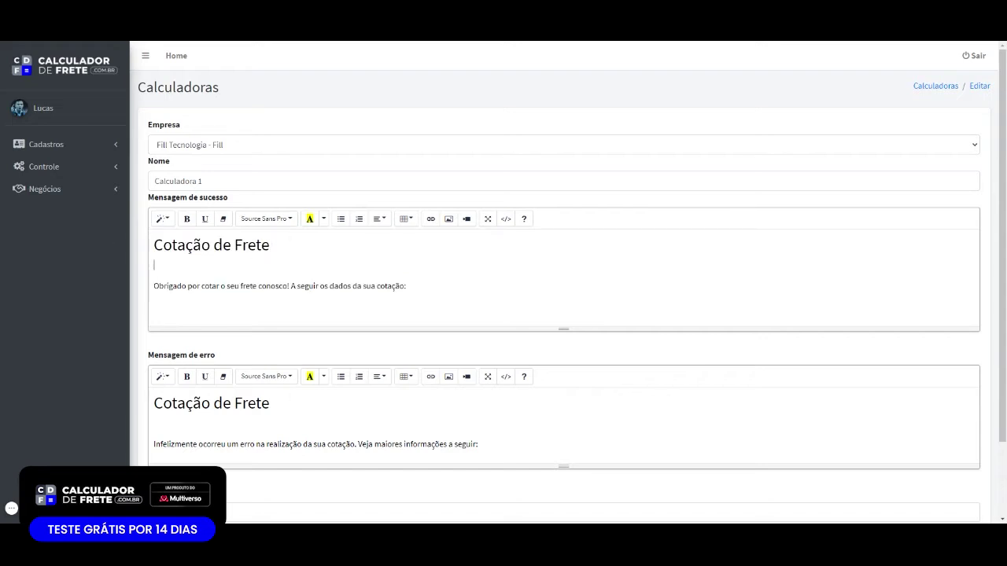
click(154, 422)
click(155, 265)
drag(406, 285, 157, 285)
click(158, 286)
click(155, 306)
scroll(563, 315, down, 1)
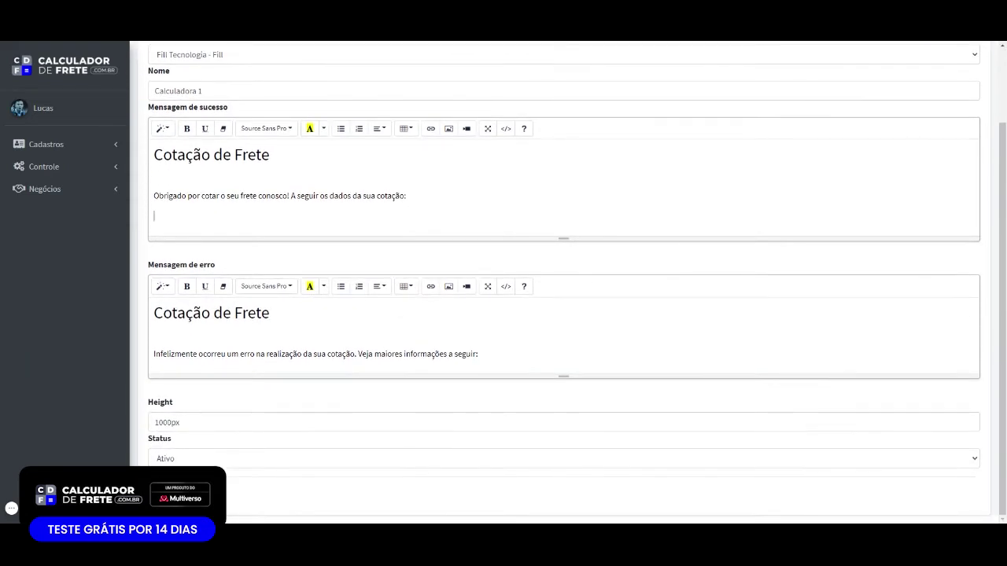
mouse_move(155, 353)
mouse_down()
mouse_move(453, 354)
mouse_move(153, 354)
mouse_up()
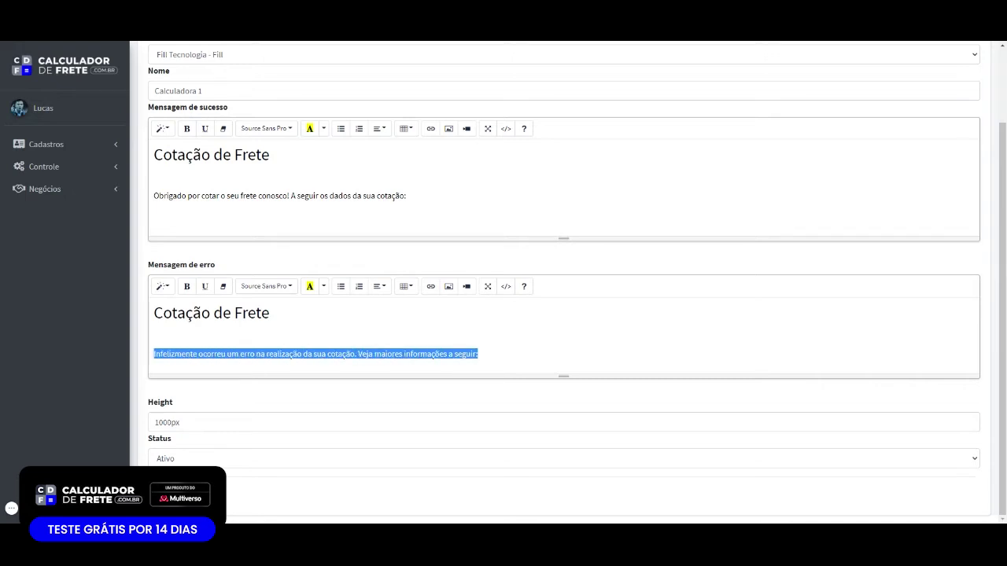
click(181, 354)
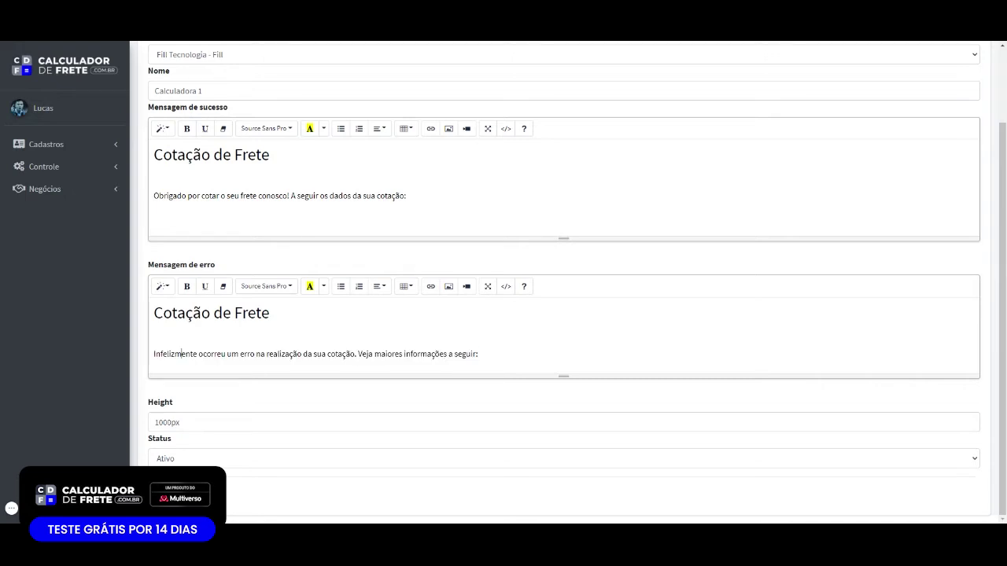
Set the thank-you sentence in the success message to the Roboto font and make the word "Obrigado" bold
click(458, 131)
triple_click(197, 195)
click(266, 129)
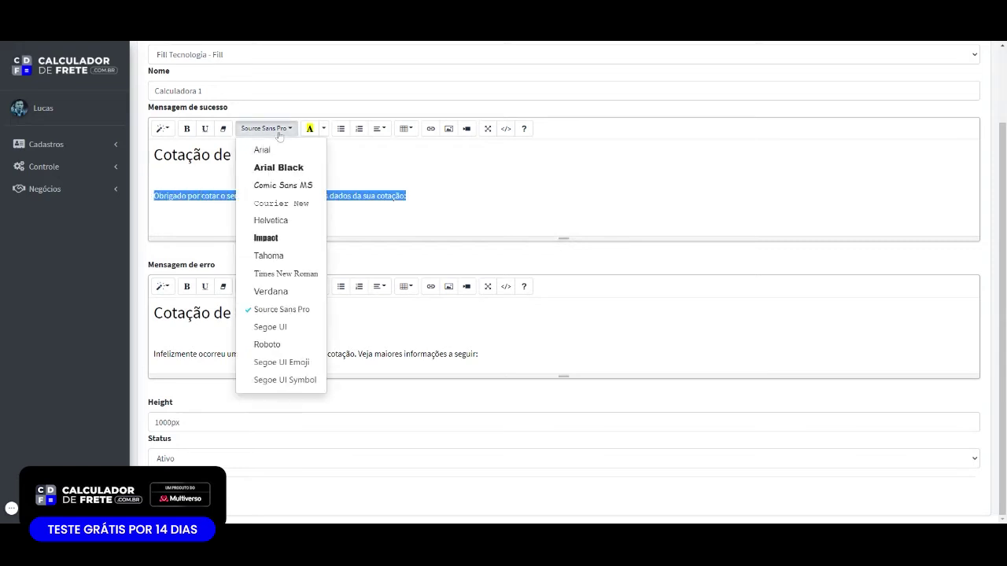
click(280, 347)
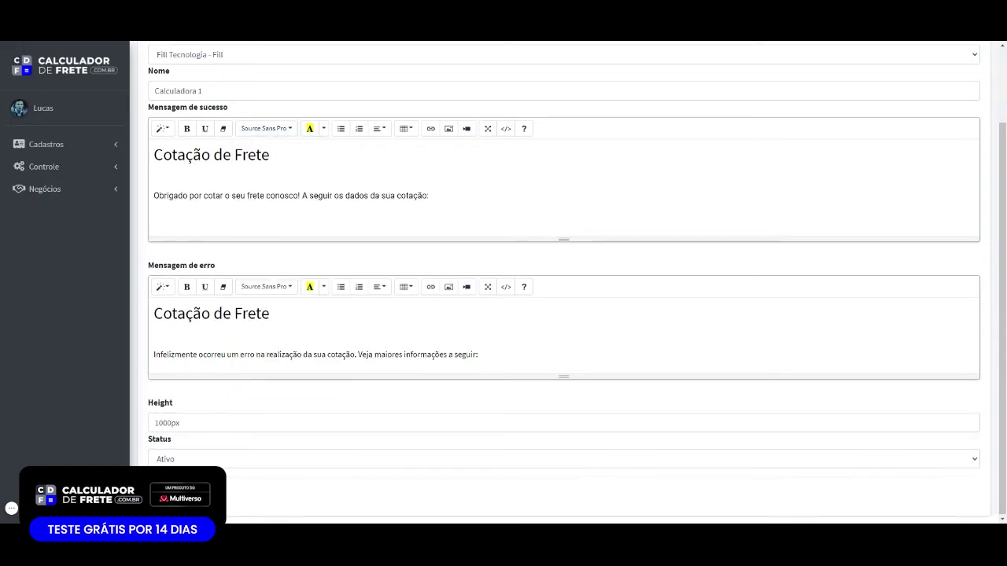
double_click(170, 195)
click(186, 128)
click(262, 195)
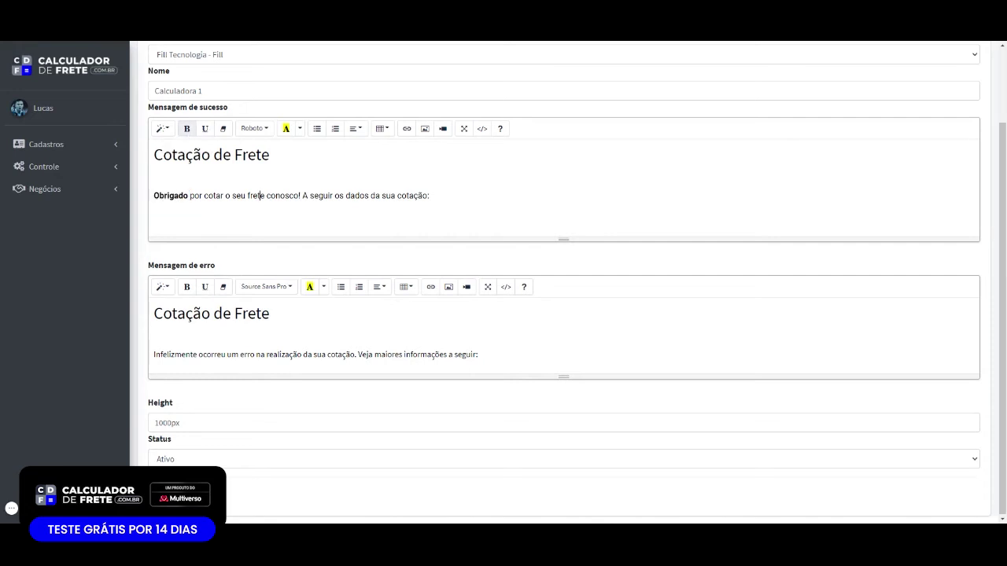
click(158, 134)
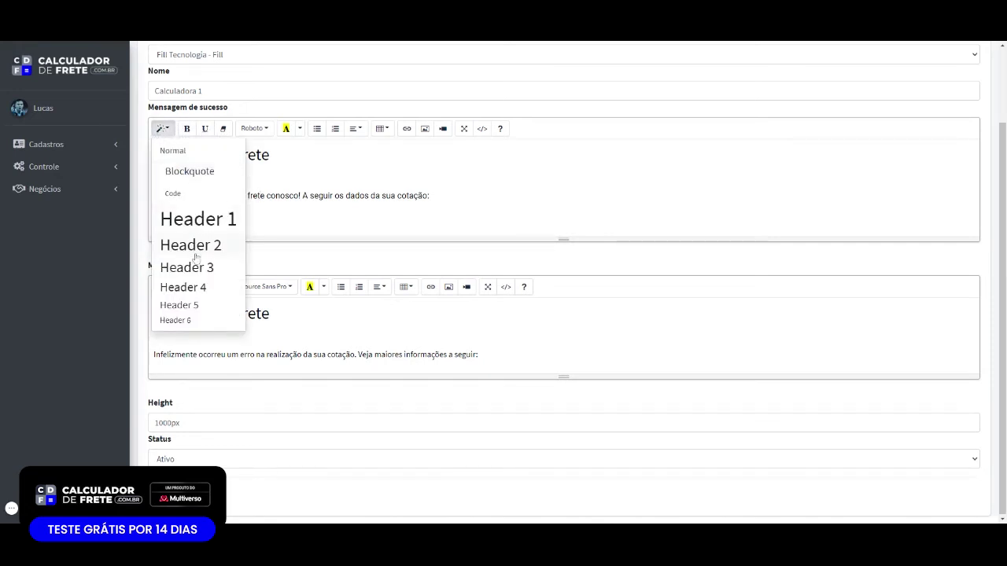
click(307, 176)
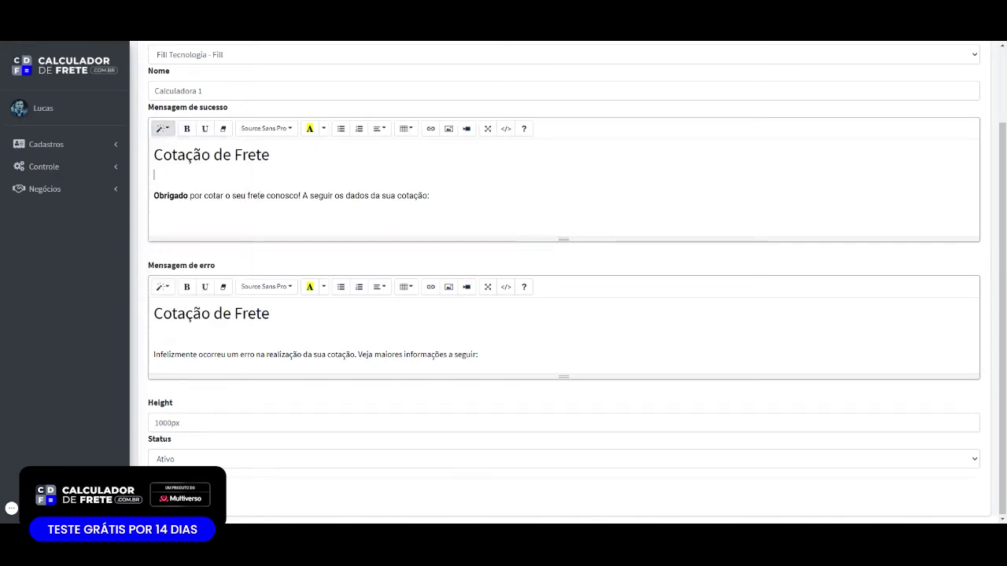
click(405, 129)
click(275, 156)
click(337, 195)
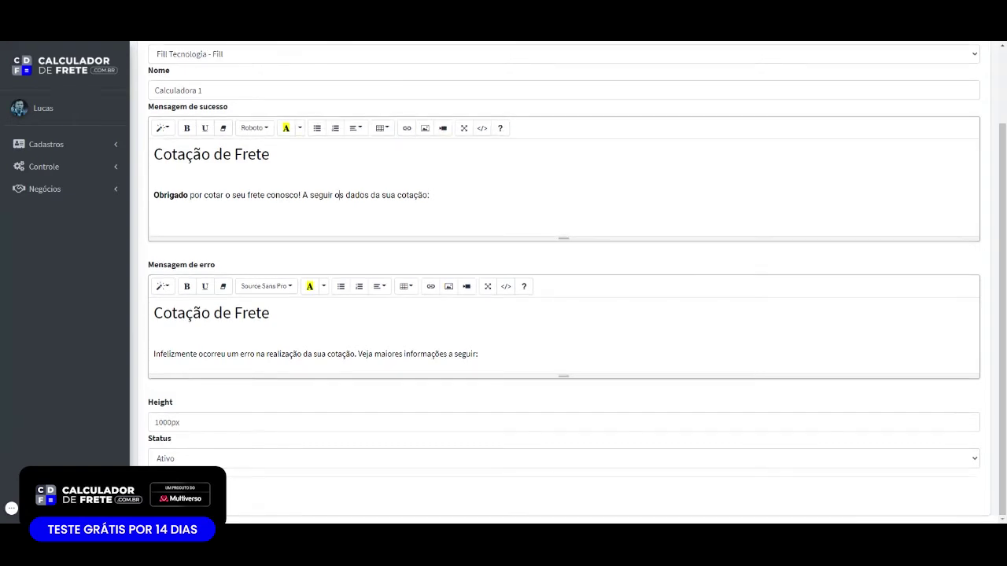
Check the calculator's height and status settings and return to the calculators list without saving
scroll(563, 283, up, 1)
scroll(563, 283, down, 1)
drag(181, 422, 153, 422)
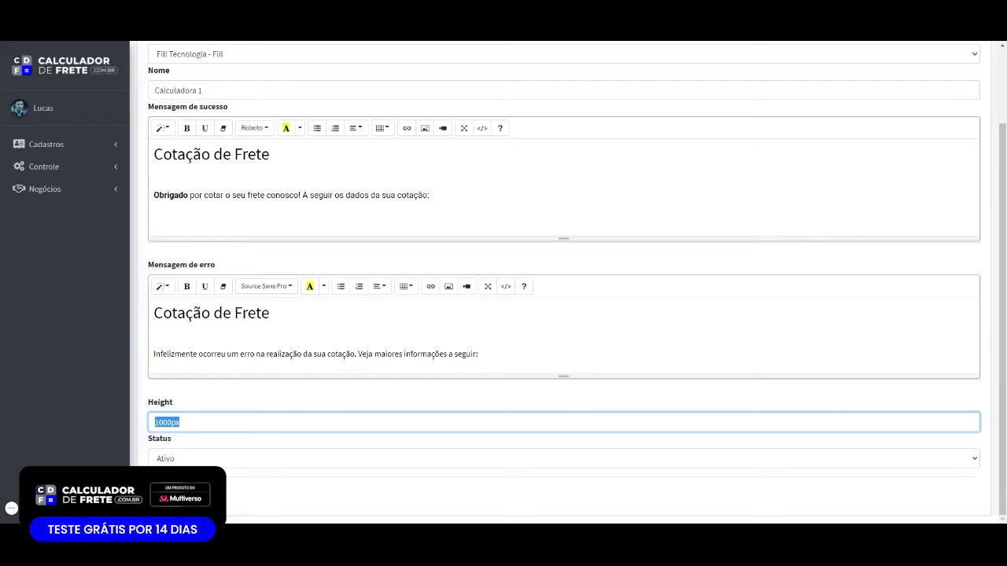
click(154, 422)
key(ctrl+a)
click(168, 422)
click(180, 459)
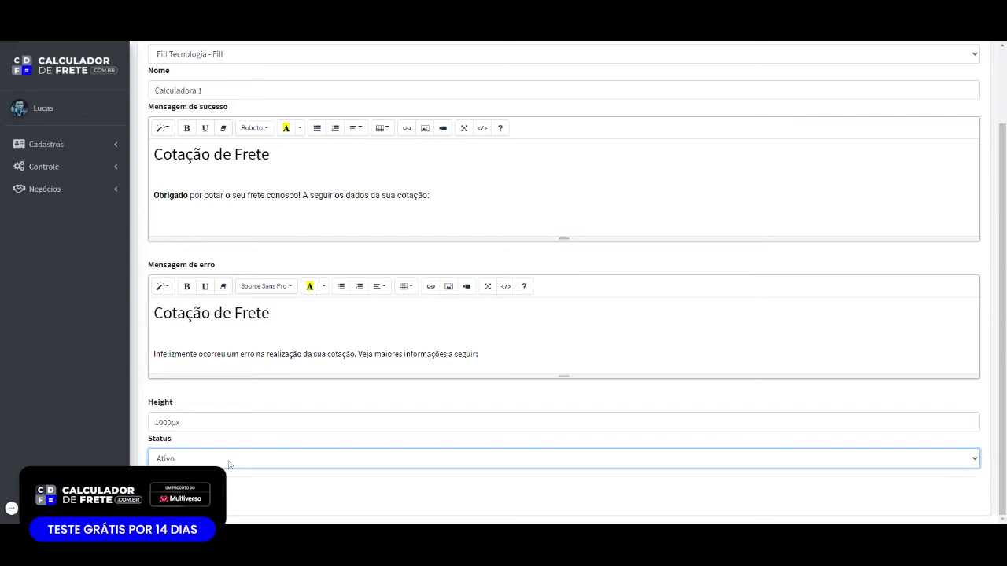
scroll(212, 175, up, 2)
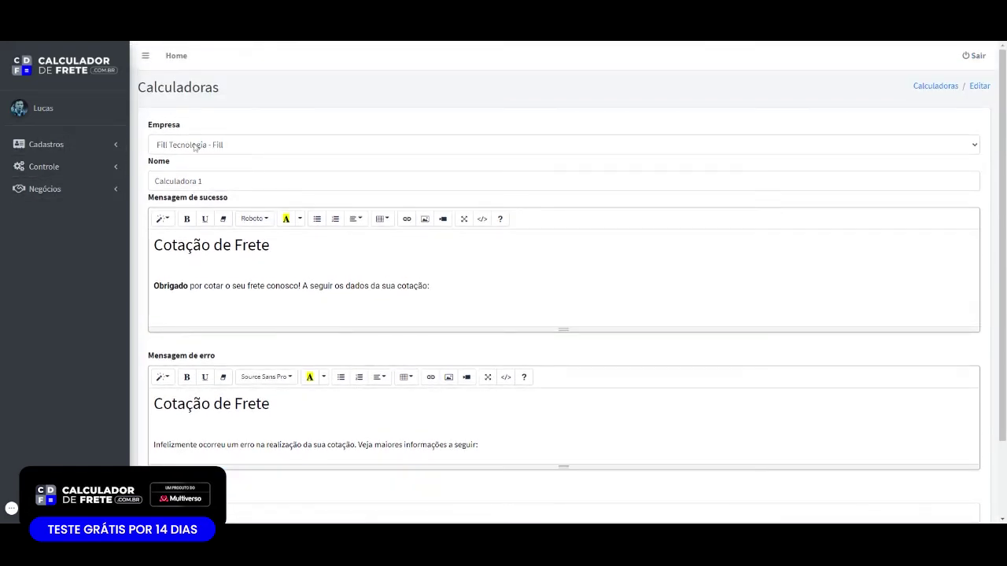
click(928, 88)
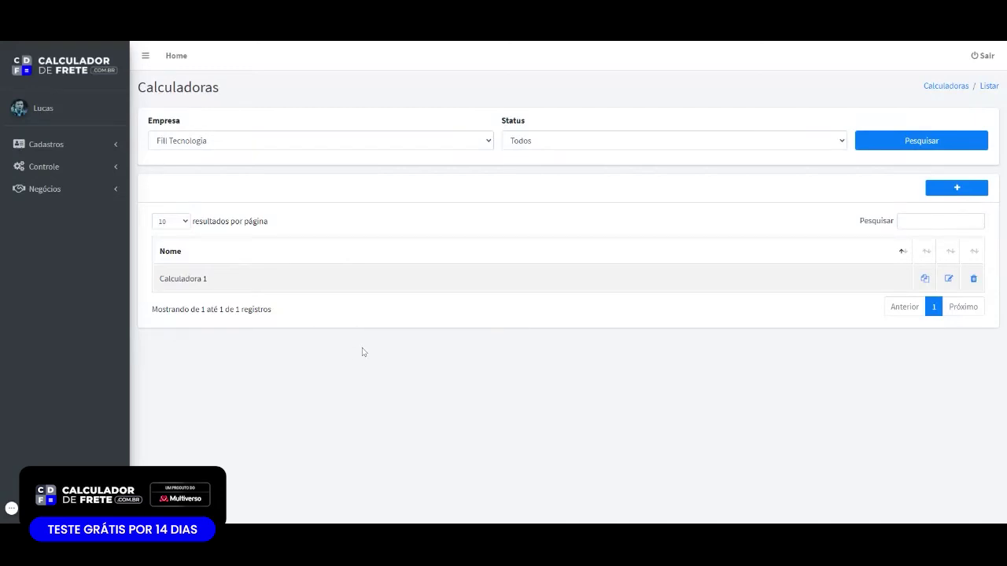
Open the Status list under Negócios and examine the registered quotation statuses
click(97, 171)
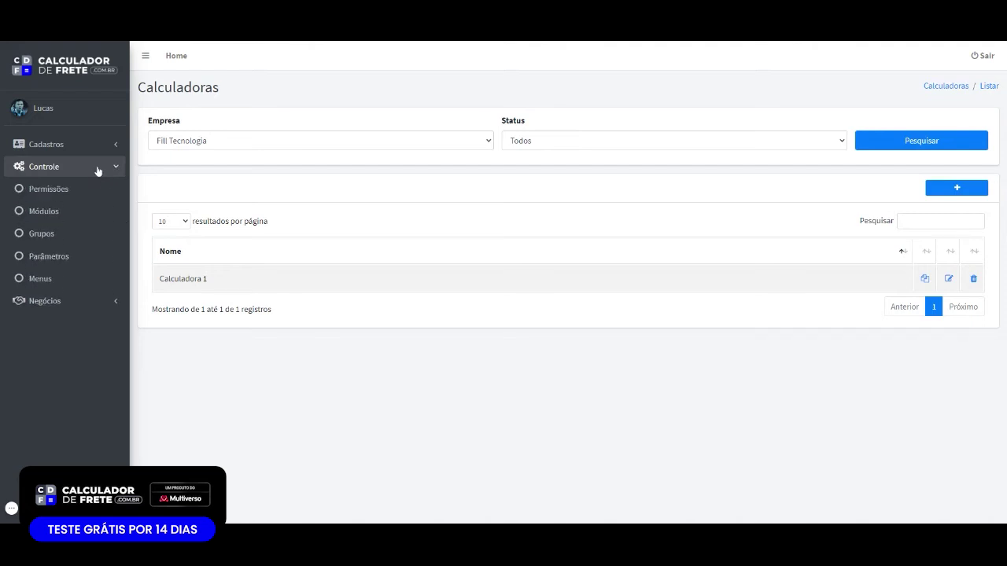
click(97, 170)
click(102, 193)
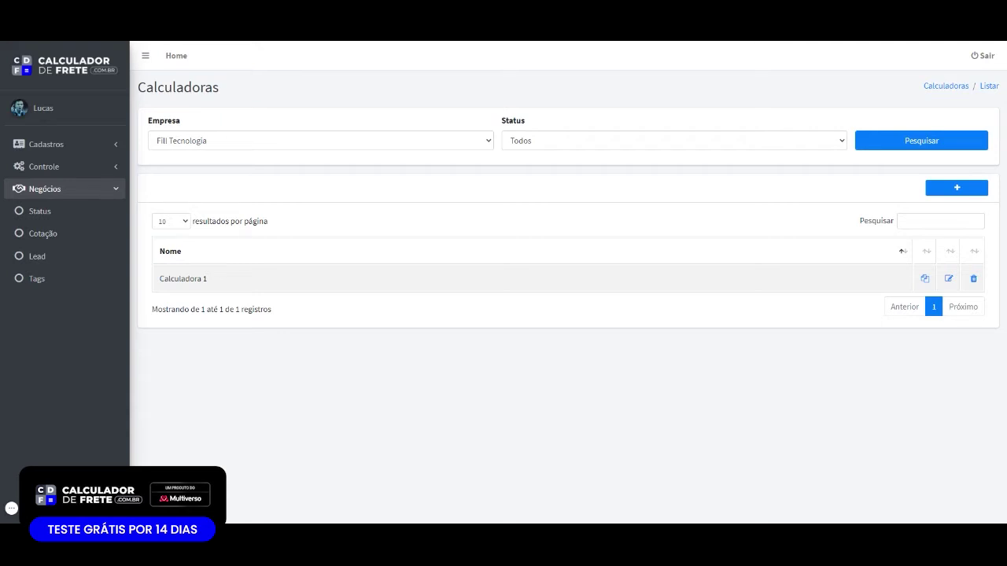
click(75, 217)
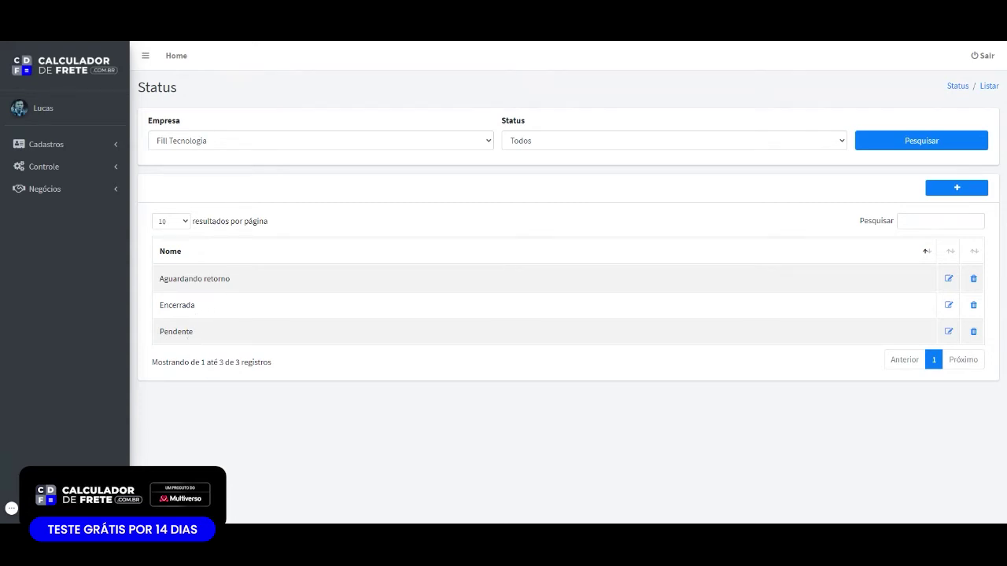
double_click(188, 328)
double_click(190, 307)
click(256, 310)
mouse_move(235, 283)
mouse_down()
mouse_move(150, 284)
mouse_move(234, 287)
mouse_up()
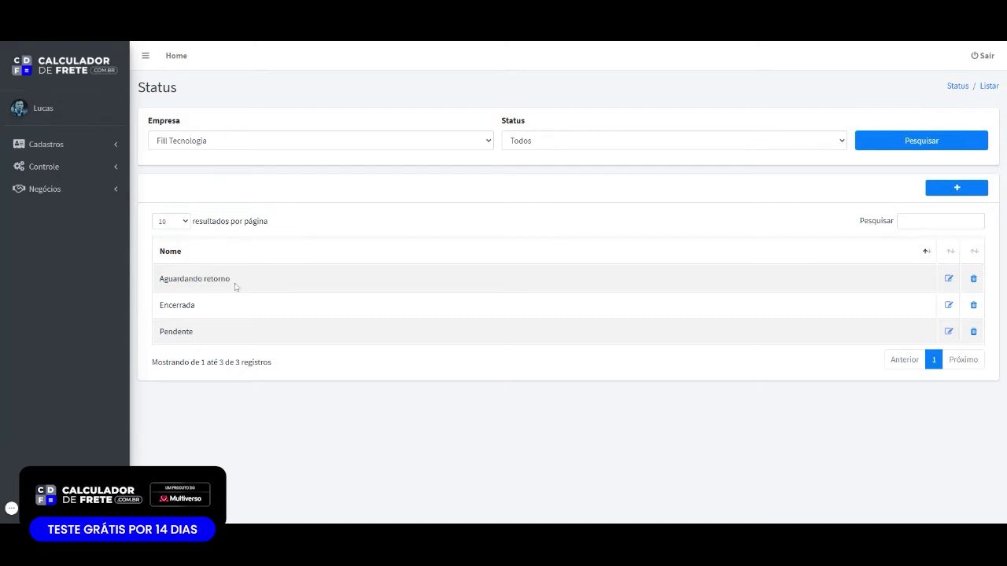
Create and save a new status named "Em Negociação" with the situation Ativo for Fill Tecnologia
click(961, 188)
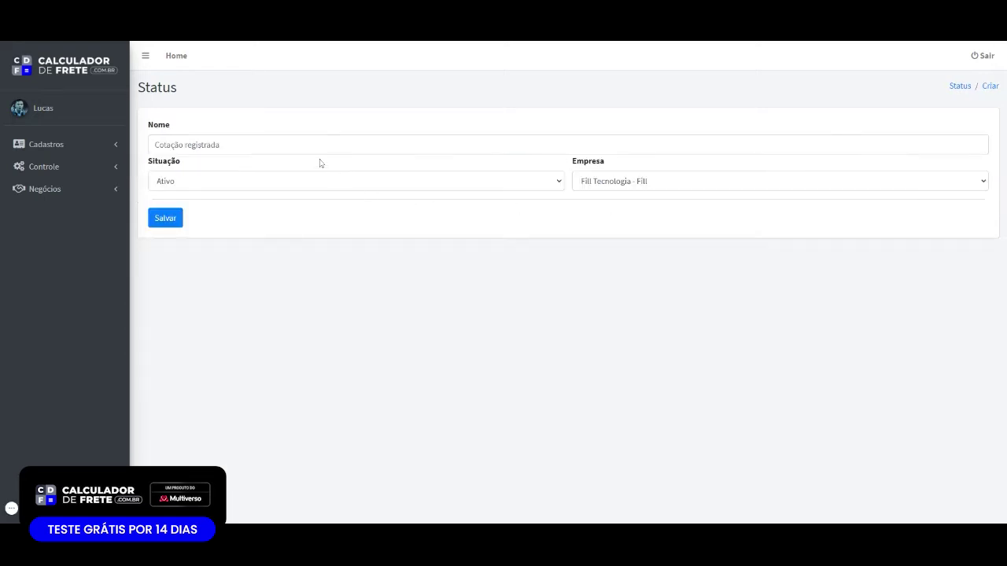
click(323, 145)
text(a)
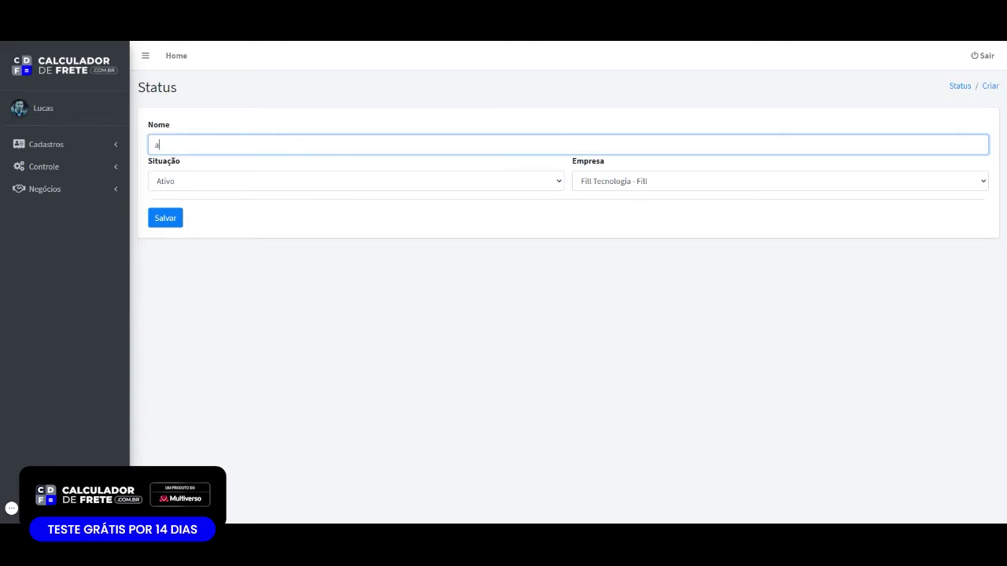
key(BackSpace)
text(EM negoci)
click(248, 171)
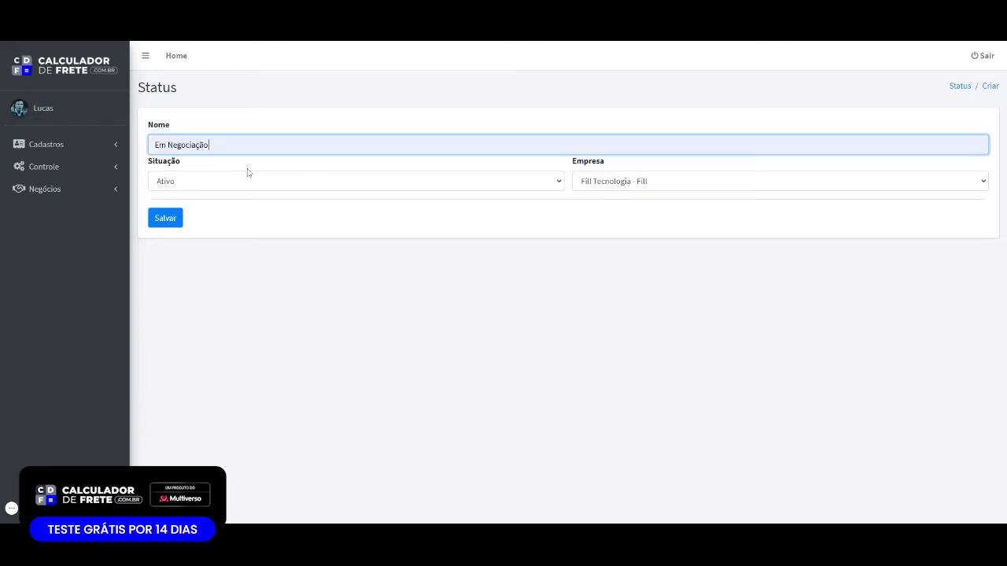
click(419, 189)
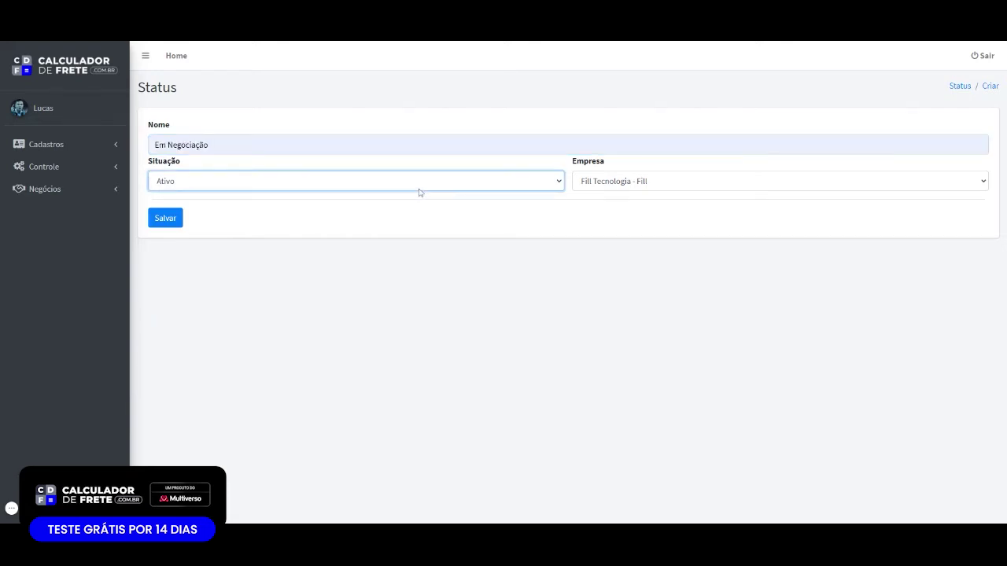
click(374, 223)
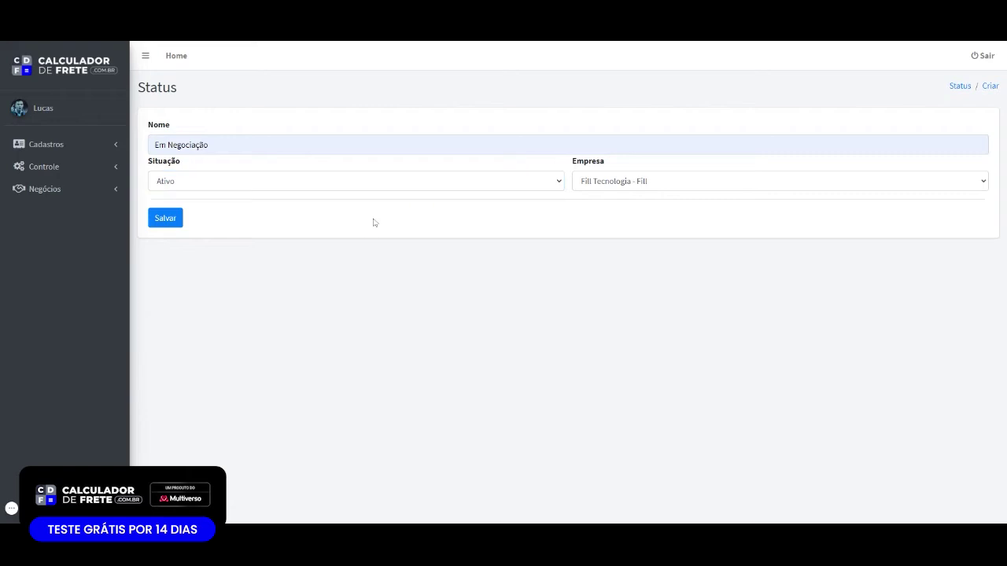
click(166, 223)
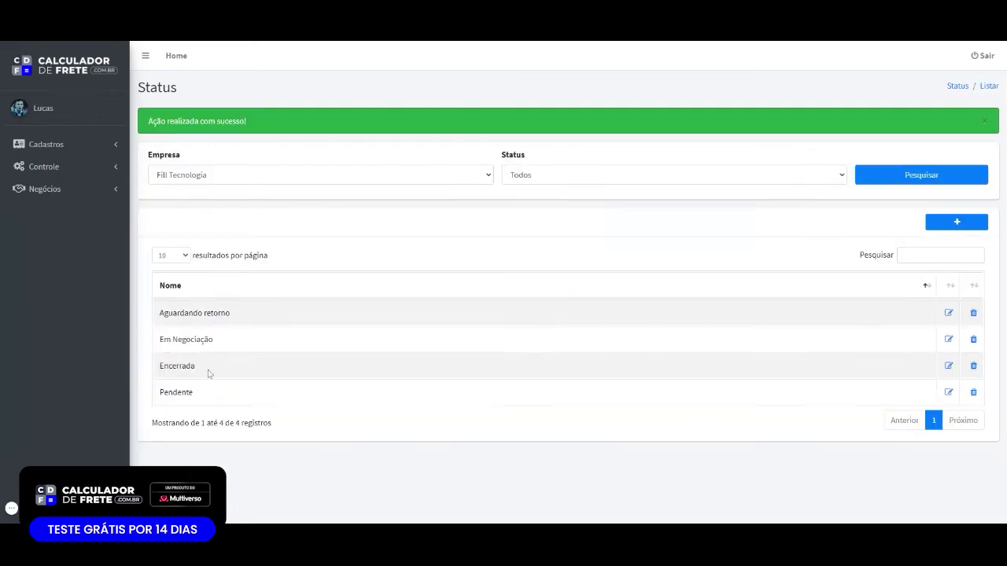
Open the Cotação list under Negócios and skim its records
click(44, 189)
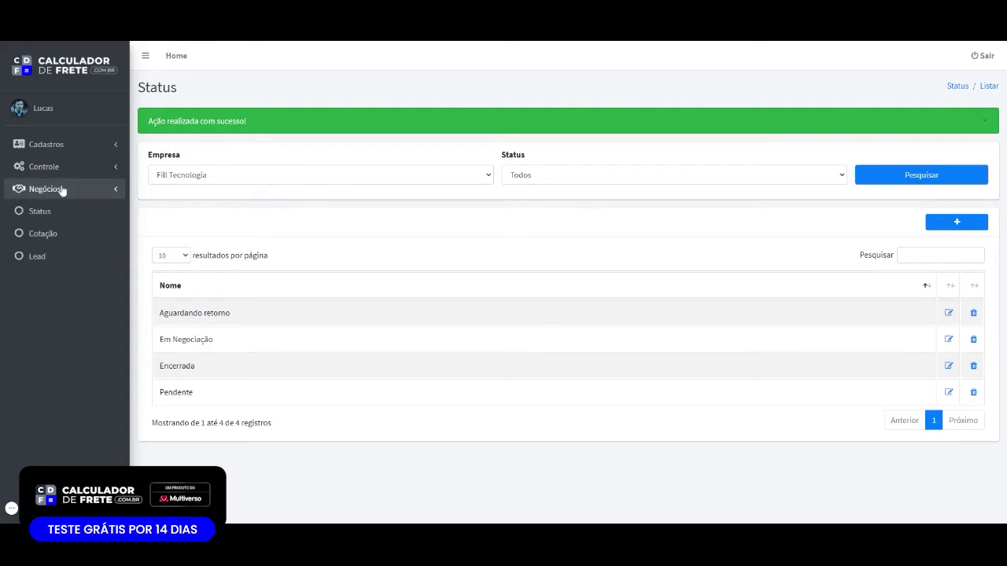
click(67, 245)
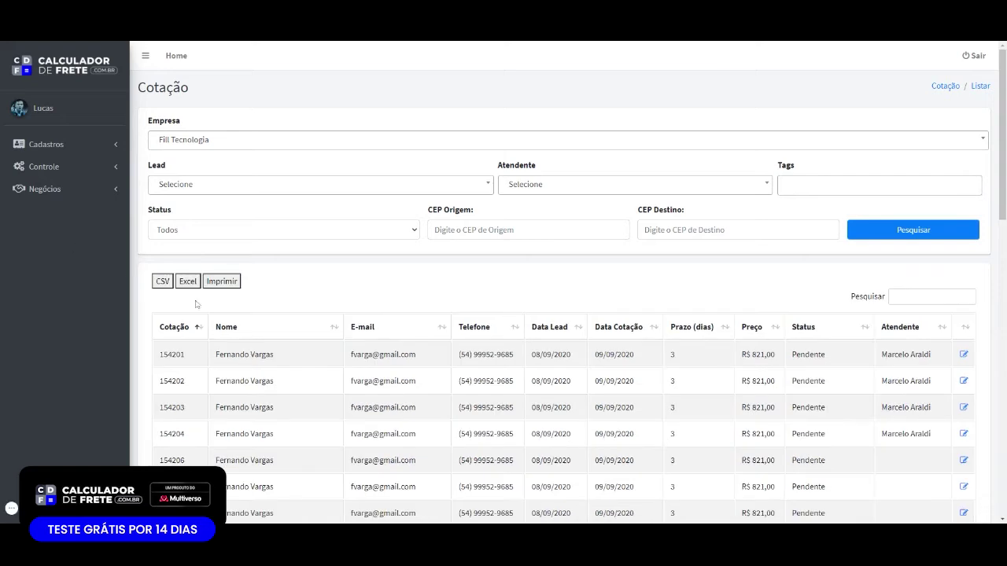
scroll(360, 314, down, 2)
scroll(362, 314, up, 2)
View the options of the Lead and Atendente filters in the quotations list without choosing any
click(416, 187)
click(417, 187)
click(416, 187)
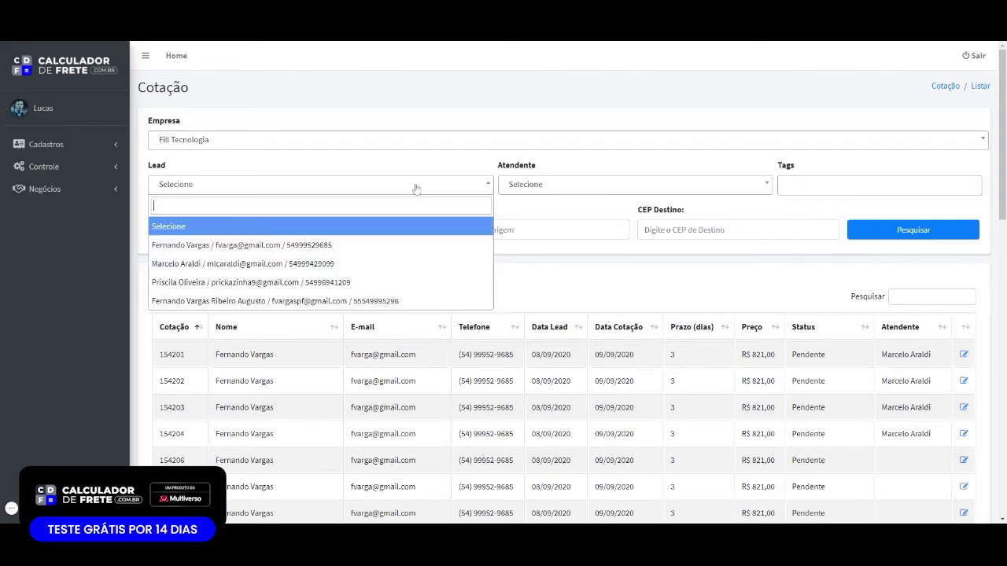
click(416, 187)
click(515, 188)
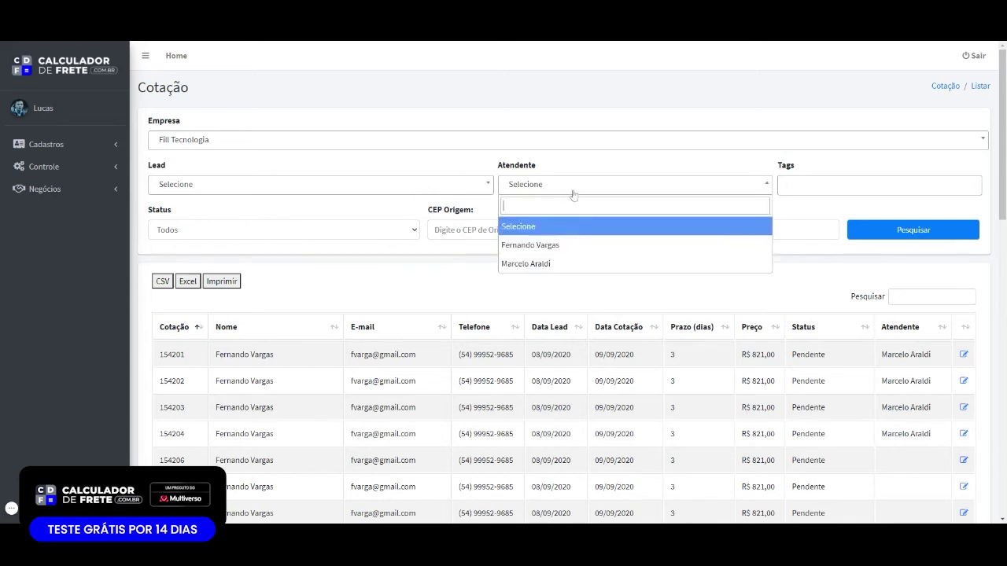
click(622, 189)
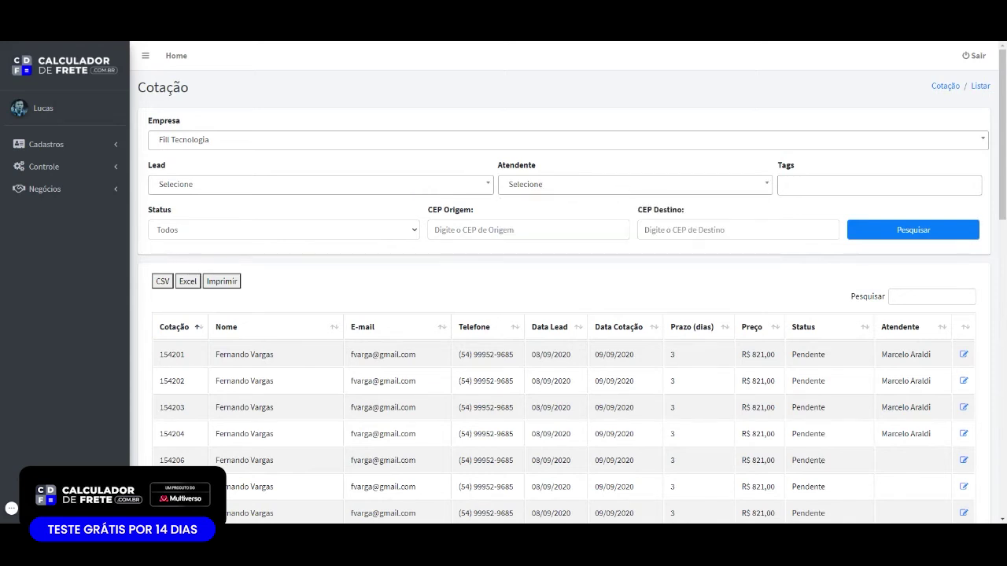
Check the Tags and Status filters and the origin and destination CEP fields, leaving them unchanged
click(831, 185)
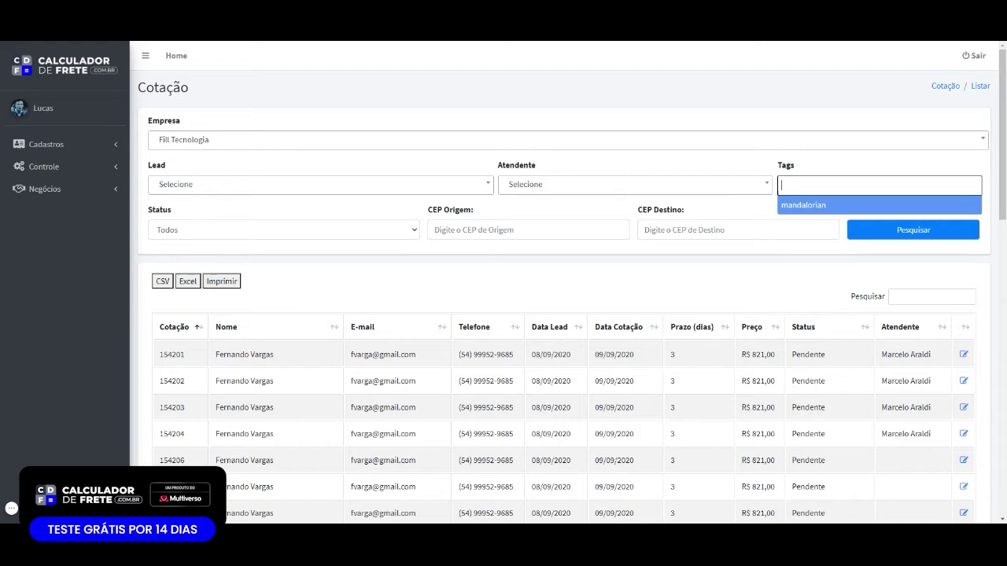
click(542, 270)
click(216, 238)
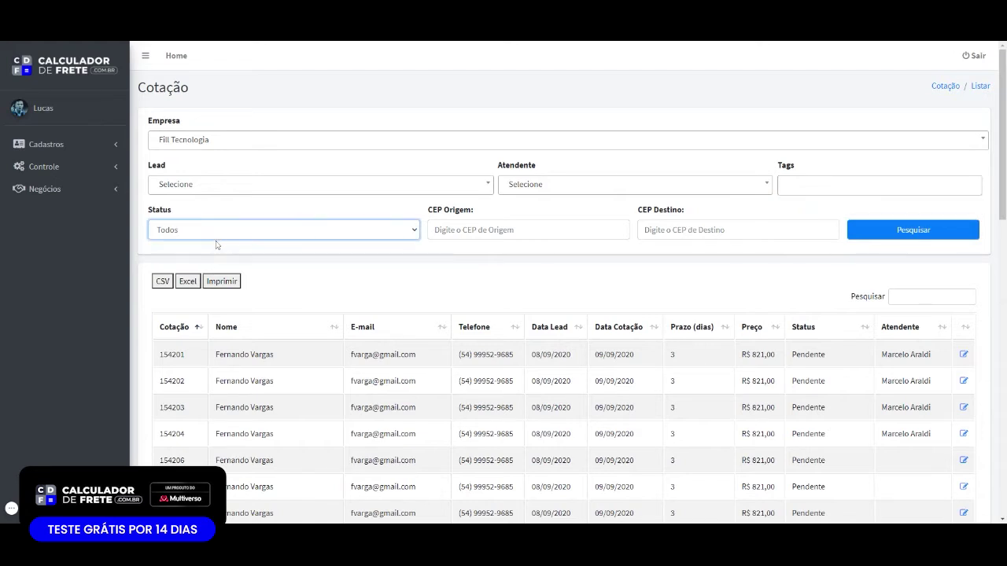
click(483, 281)
click(489, 230)
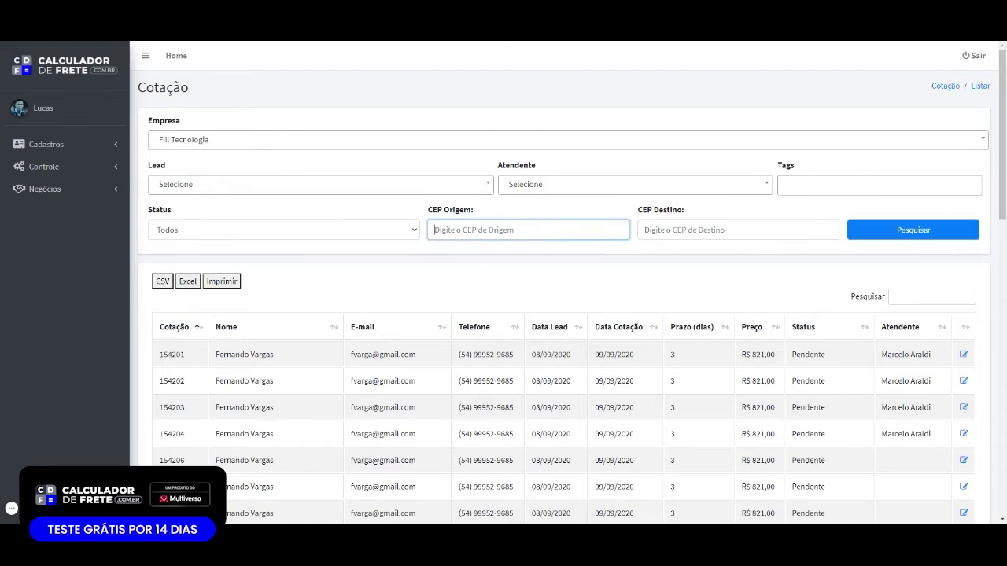
click(694, 230)
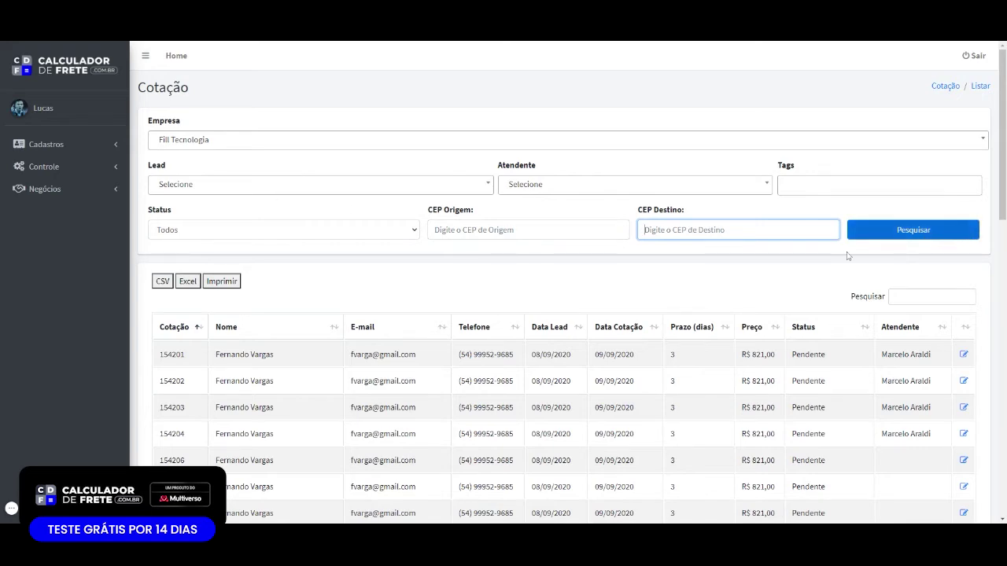
Examine the quotations table for contact data, dates, delivery times, prices, statuses and attendants
scroll(458, 415, down, 1)
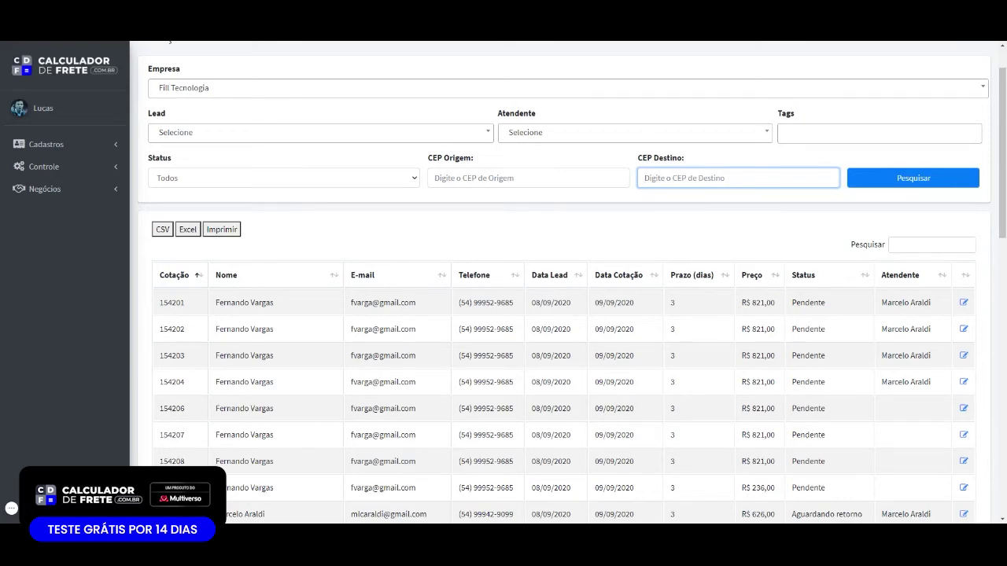
scroll(566, 354, up, 1)
scroll(566, 354, down, 1)
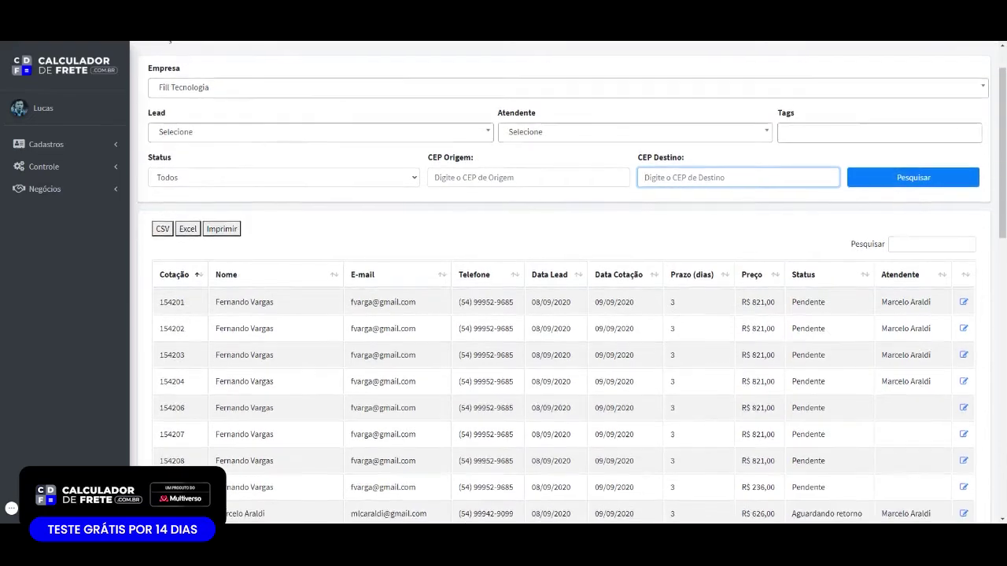
scroll(711, 243, down, 4)
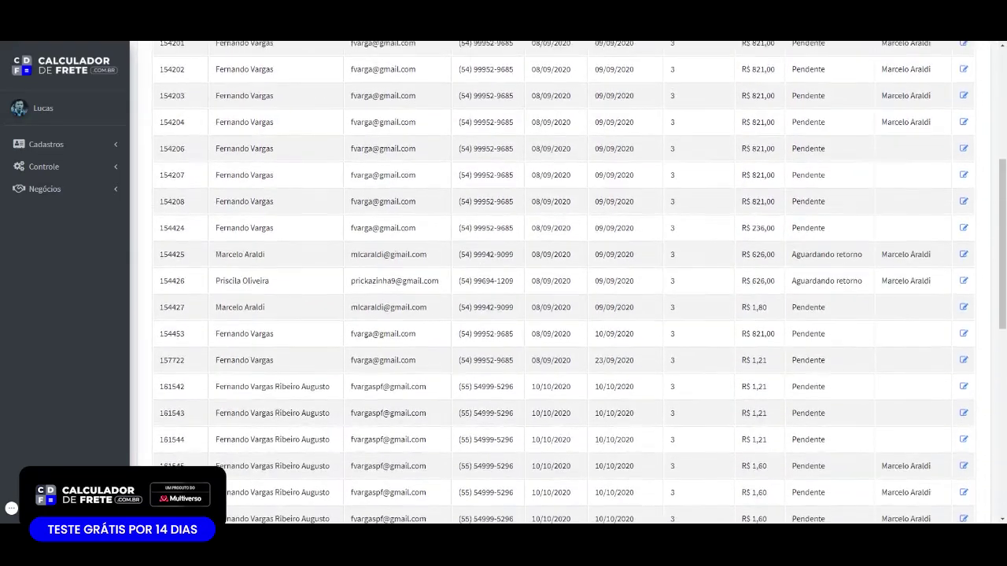
scroll(579, 241, down, 8)
scroll(580, 240, up, 7)
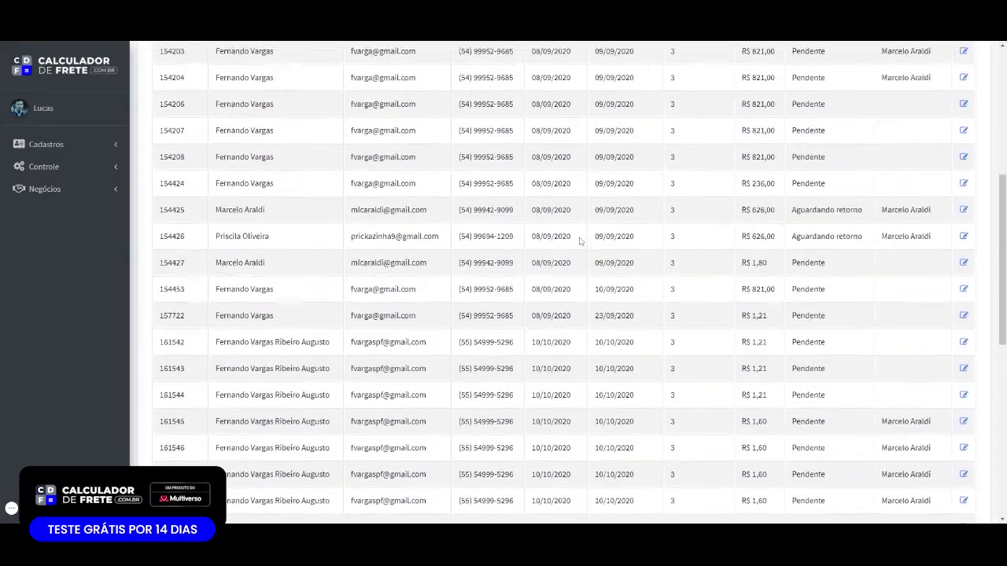
scroll(580, 240, up, 4)
scroll(723, 262, down, 9)
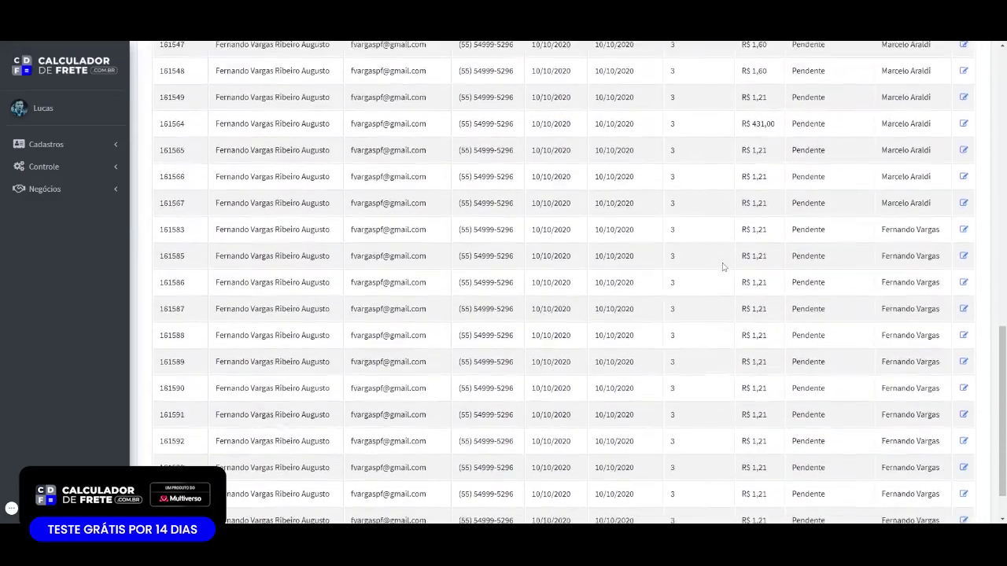
scroll(723, 267, up, 10)
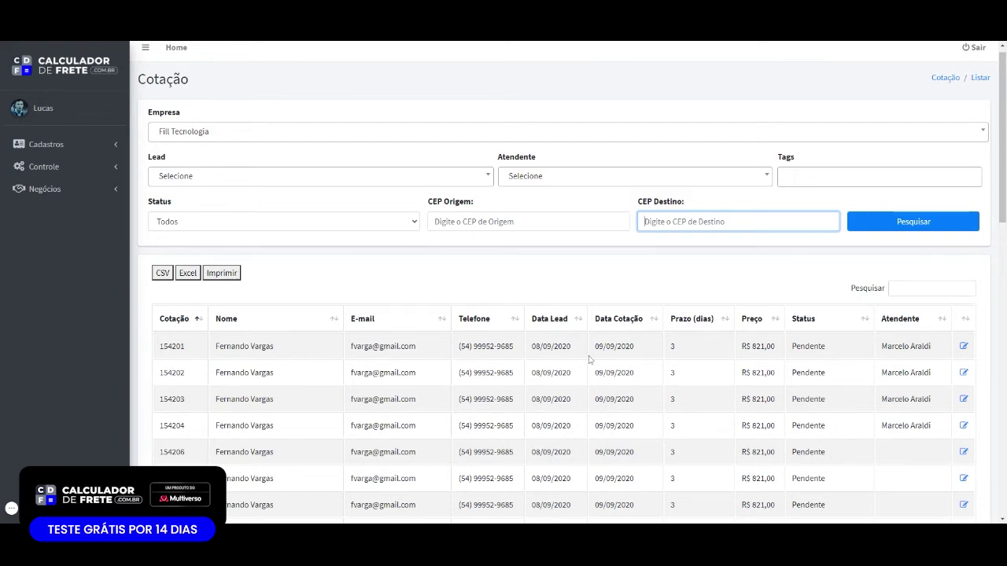
Open the first quotation for editing and check its status, attendant and observations fields
click(963, 346)
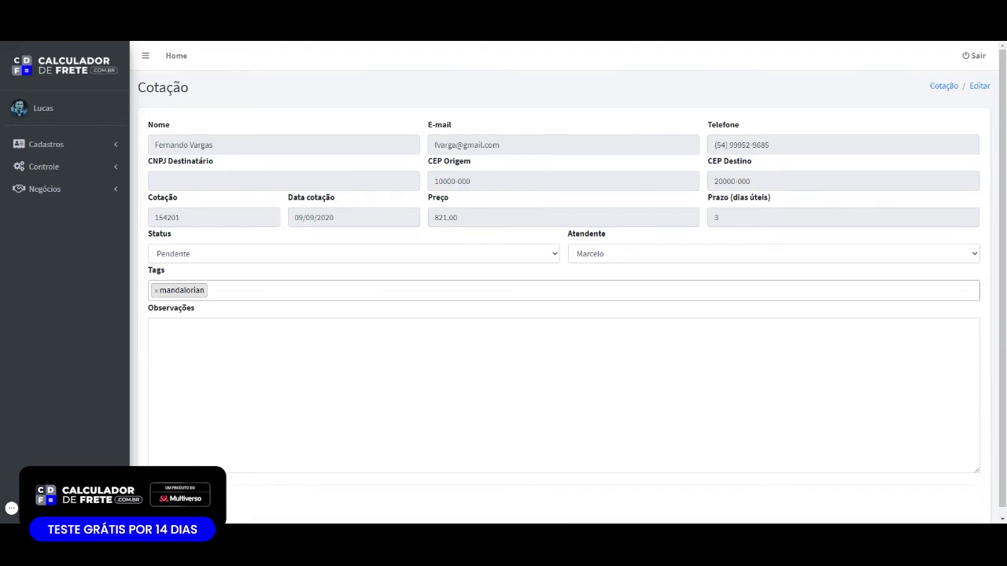
click(220, 255)
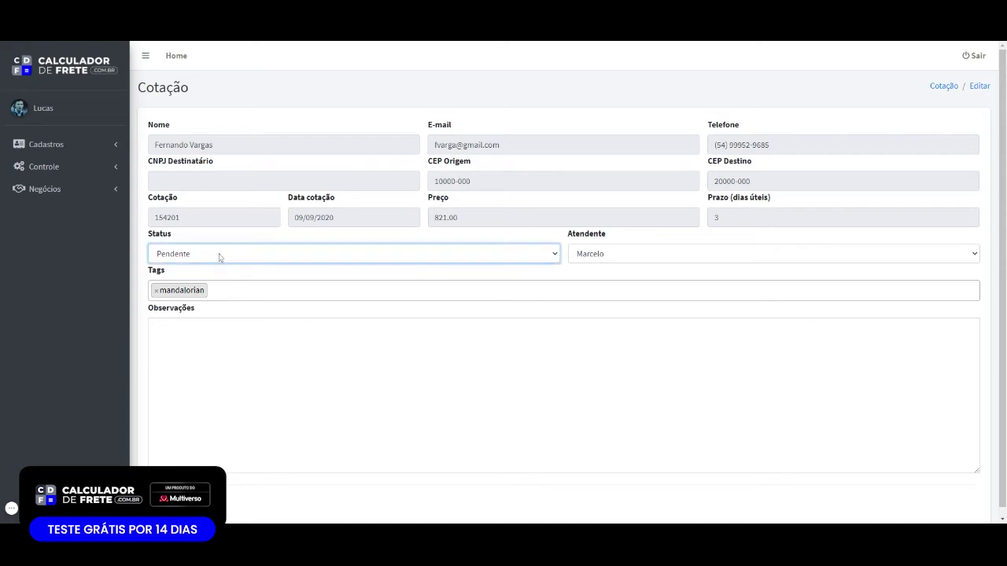
click(695, 254)
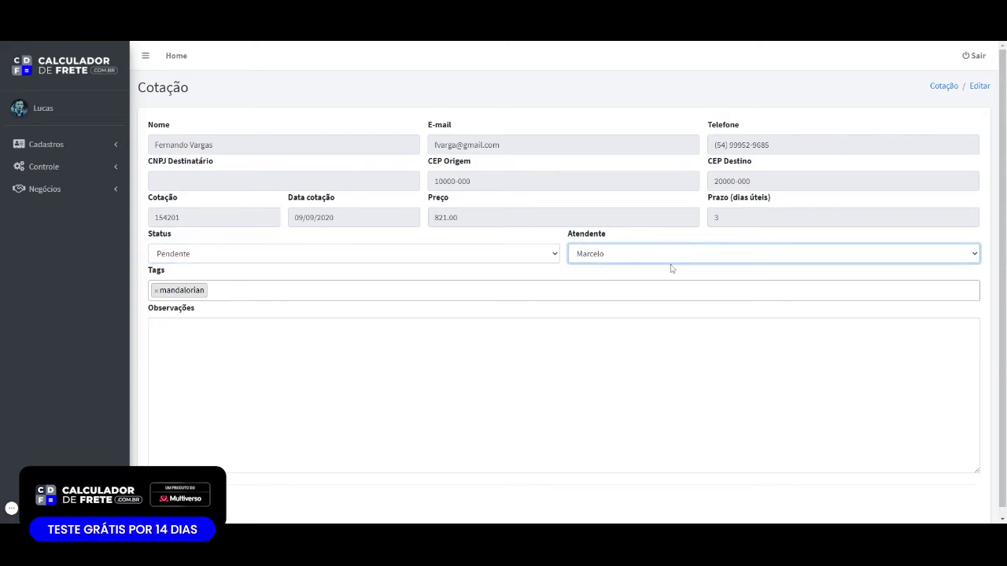
click(629, 362)
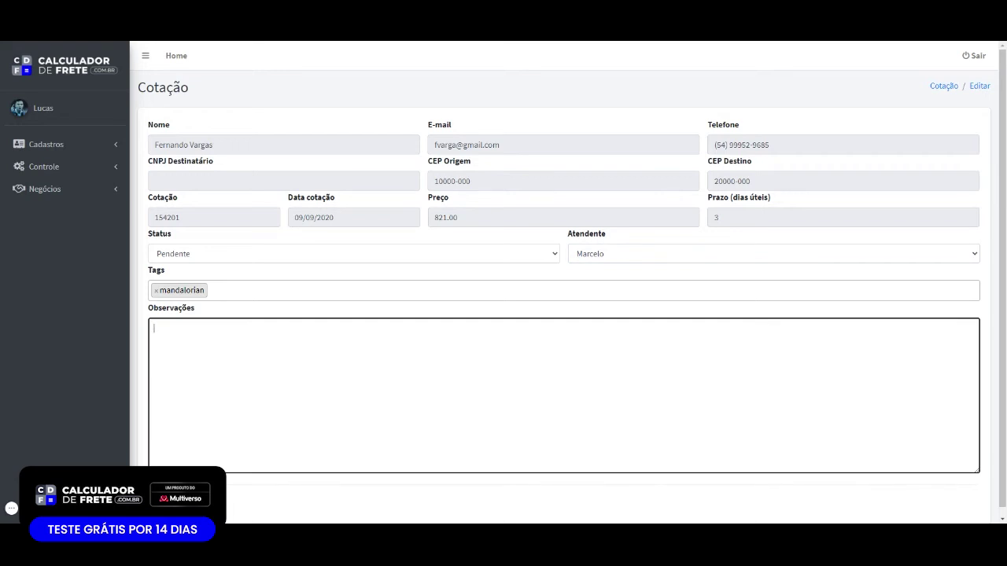
Add the tag "teste" to the quotation
click(240, 290)
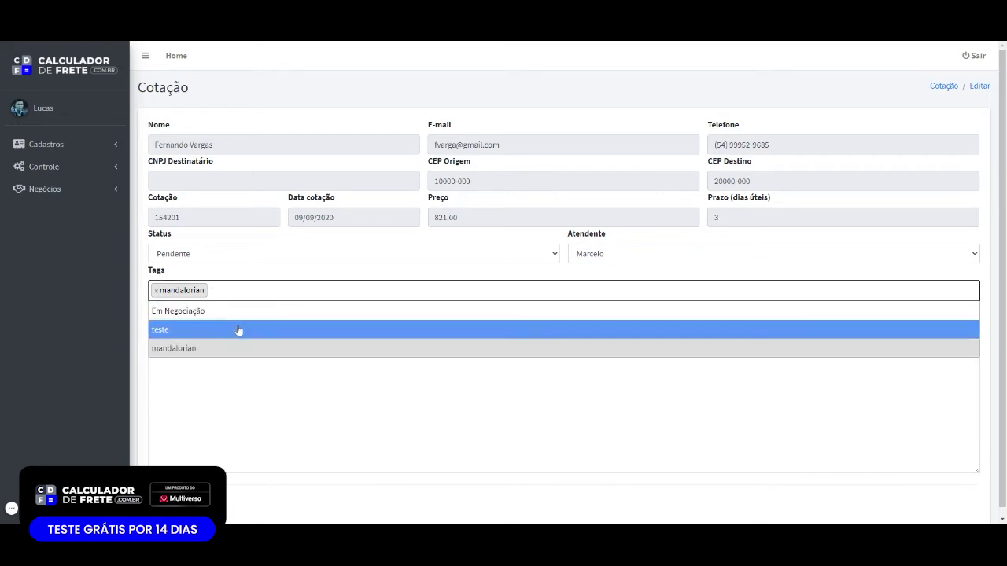
click(240, 330)
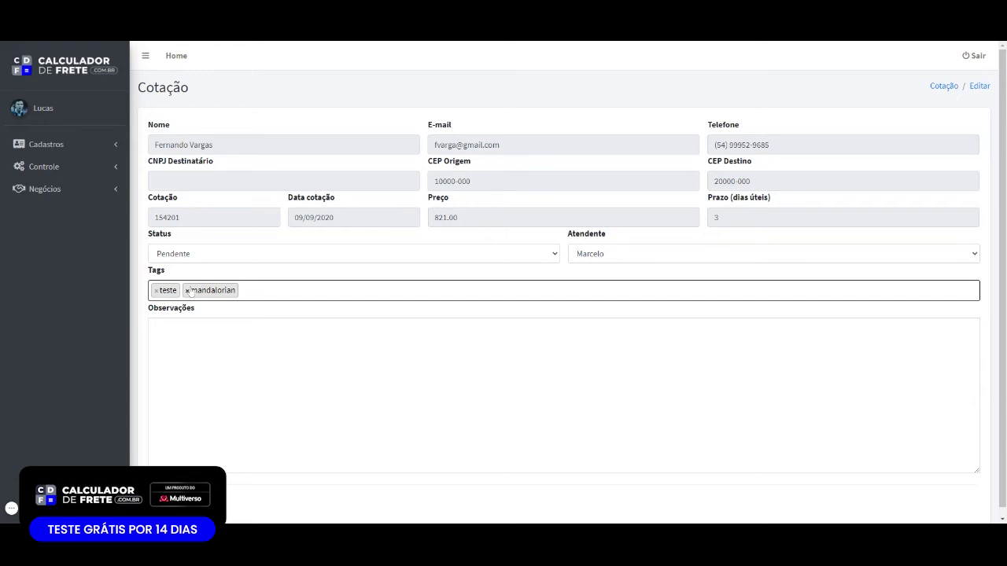
Check the quotation's observations field and the options available for its tags
key(Tab)
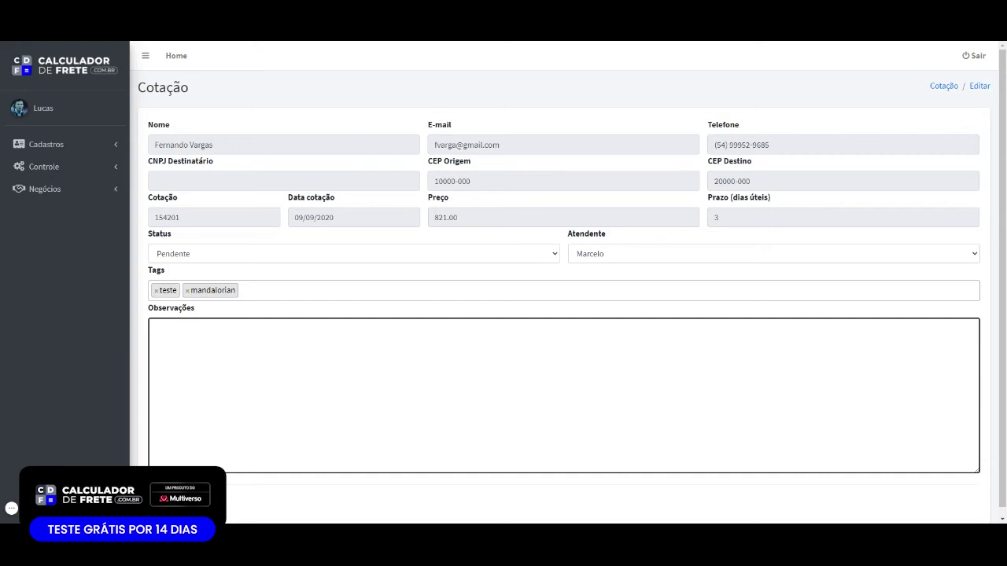
click(377, 290)
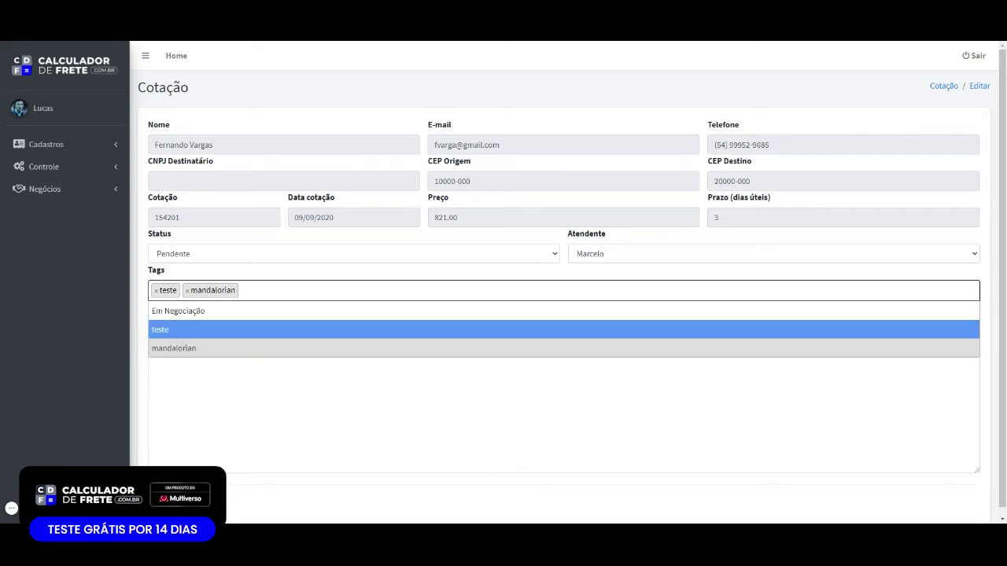
click(564, 409)
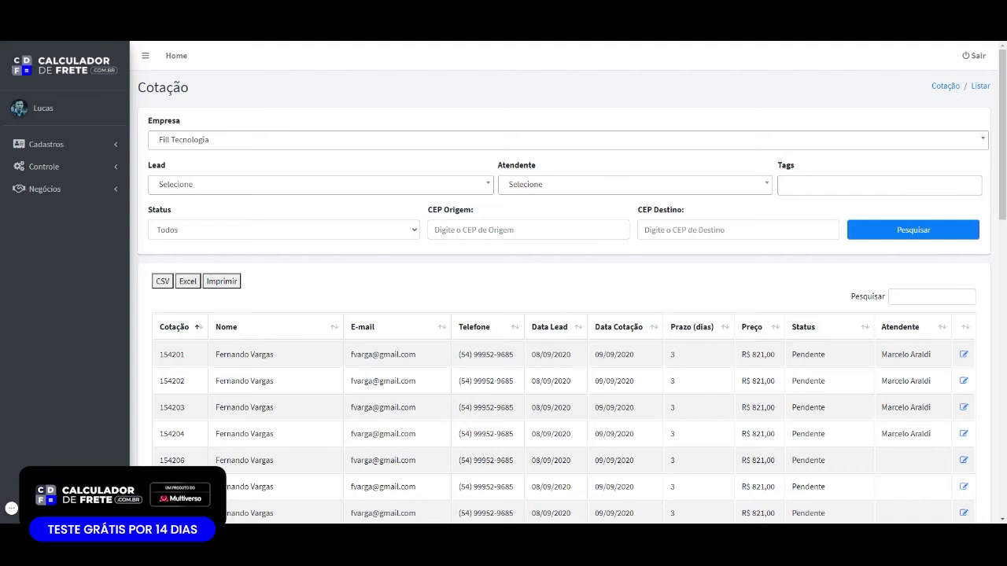
Open the first lead in the leads list for editing and check its e-mail and status fields
click(90, 190)
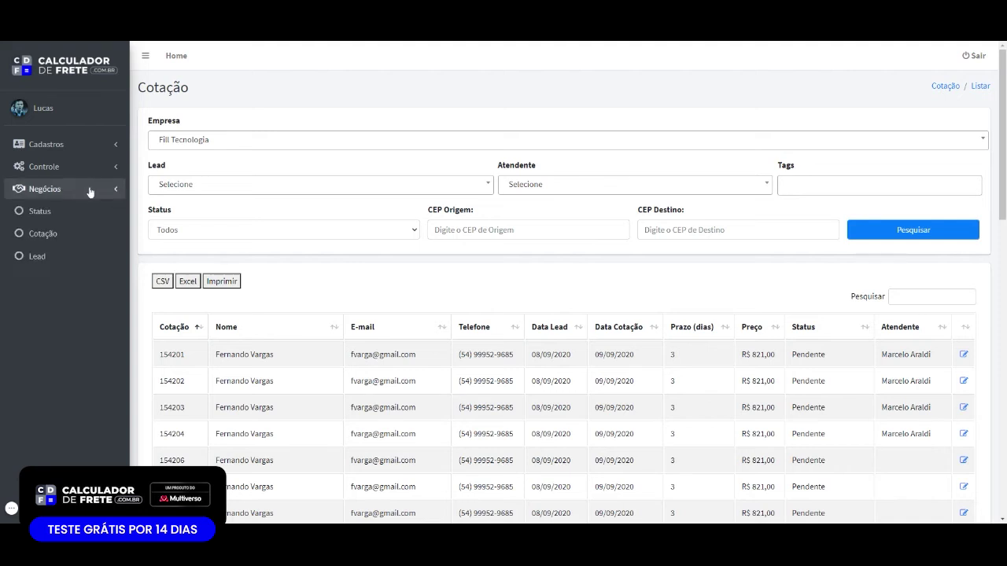
click(75, 261)
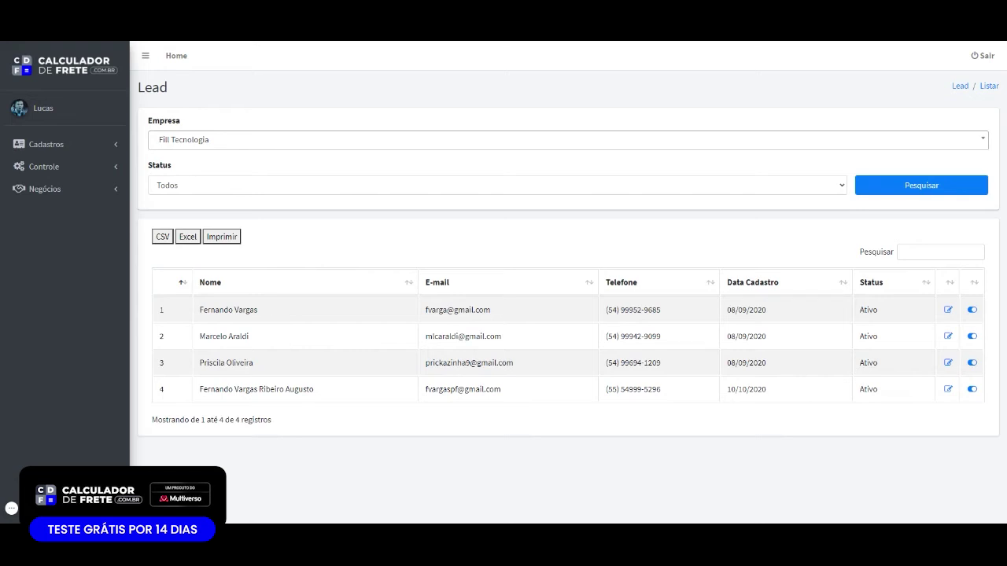
click(947, 311)
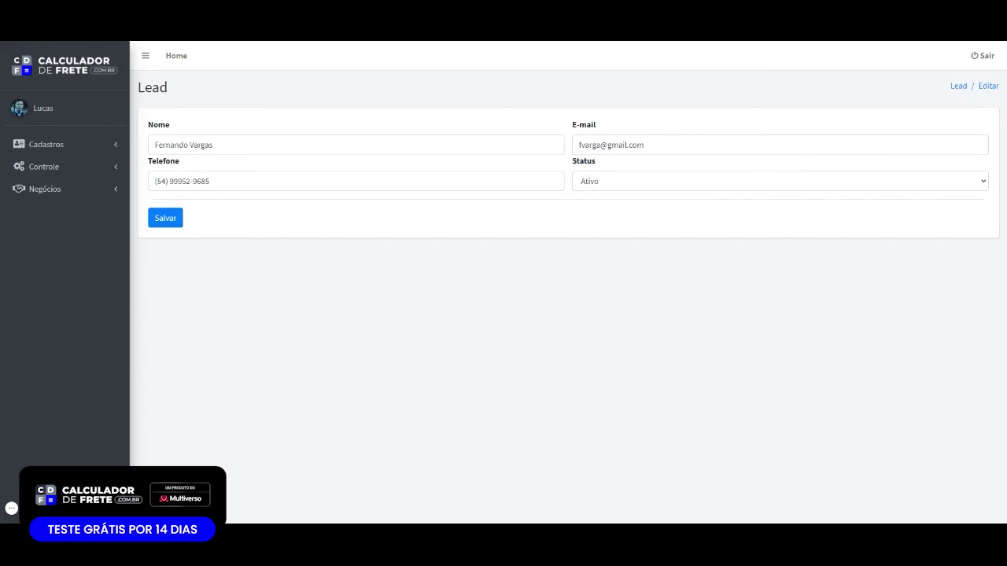
click(579, 144)
click(634, 189)
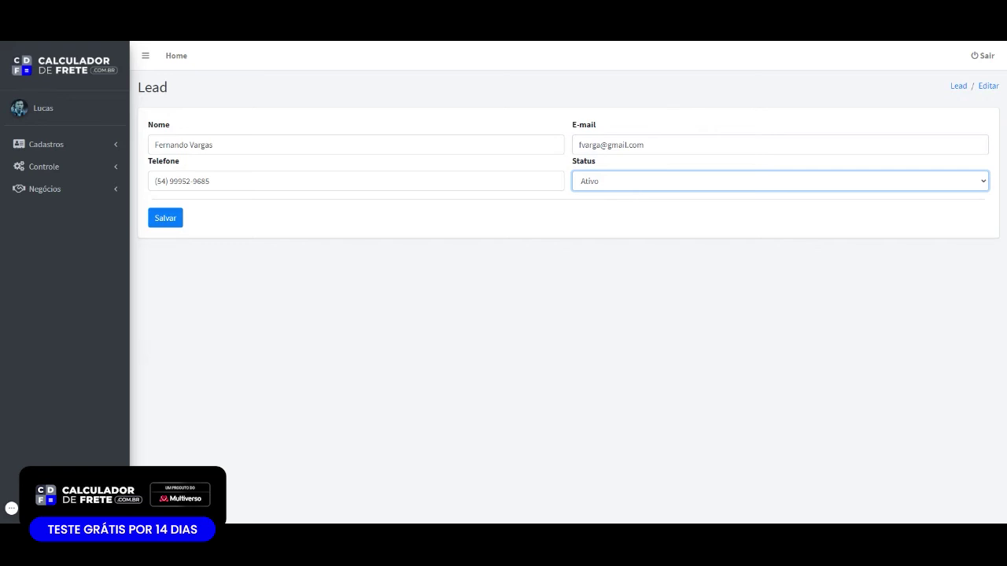
click(638, 271)
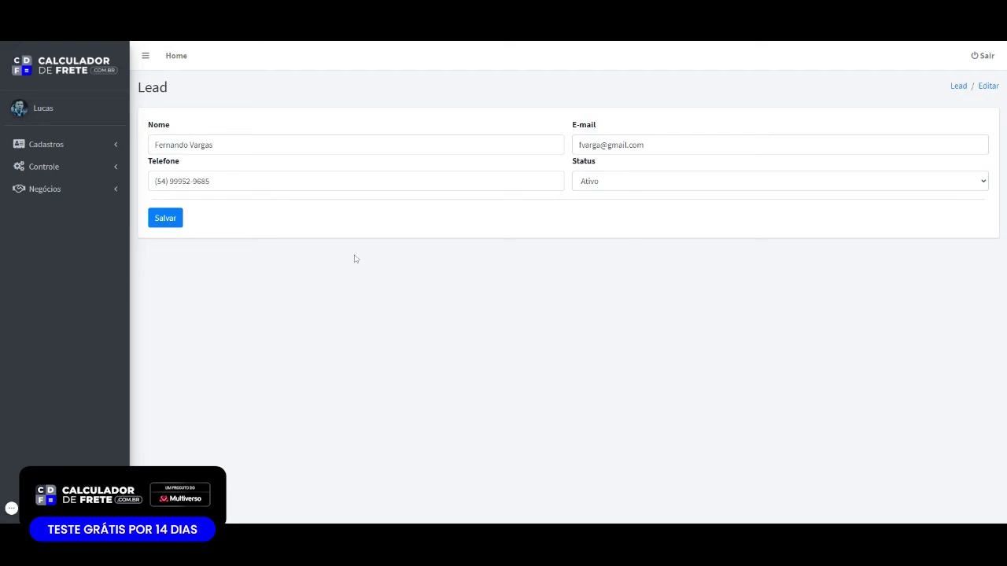
Return to the leads list and check its Status filter and search field
click(173, 223)
click(958, 86)
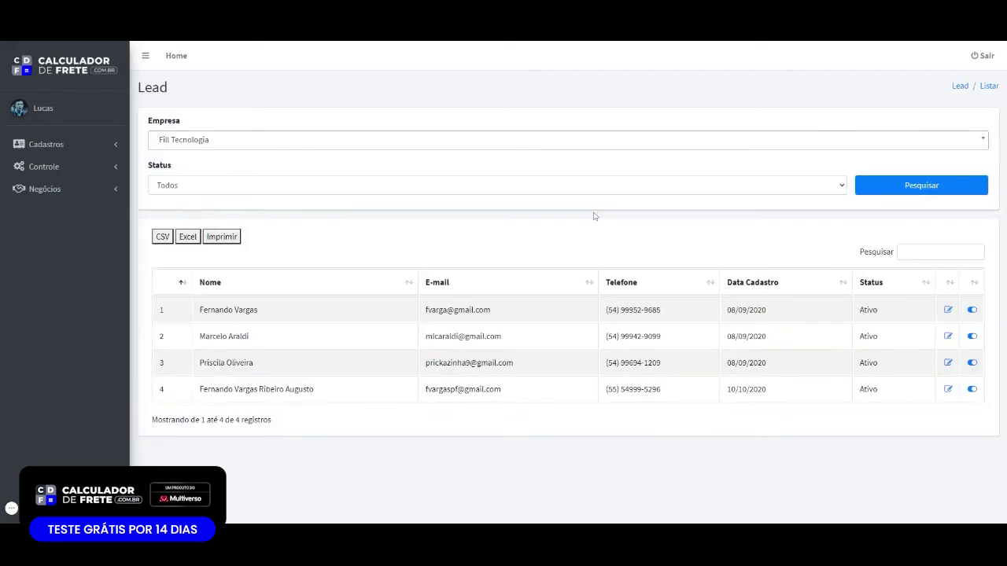
click(394, 185)
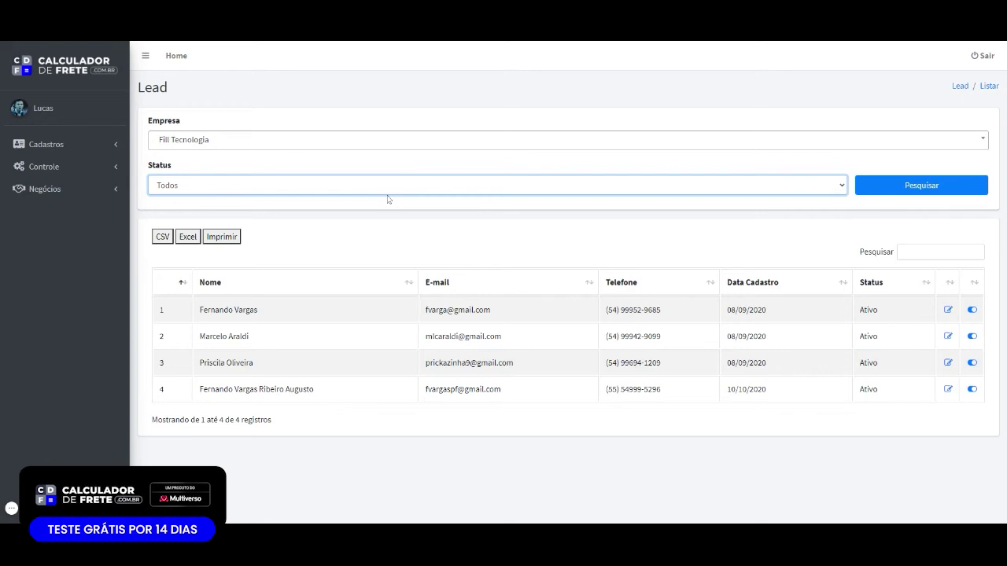
click(940, 252)
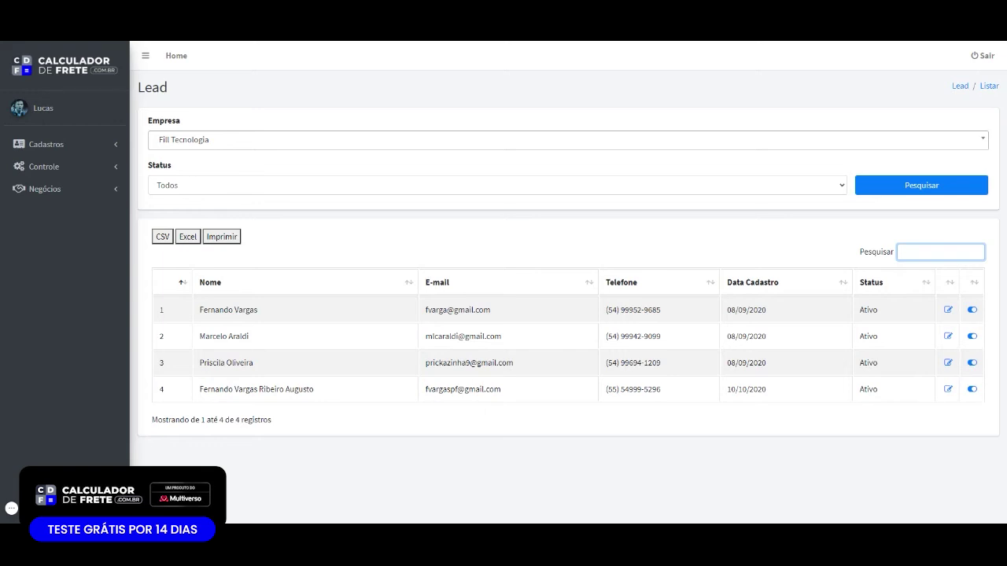
click(820, 240)
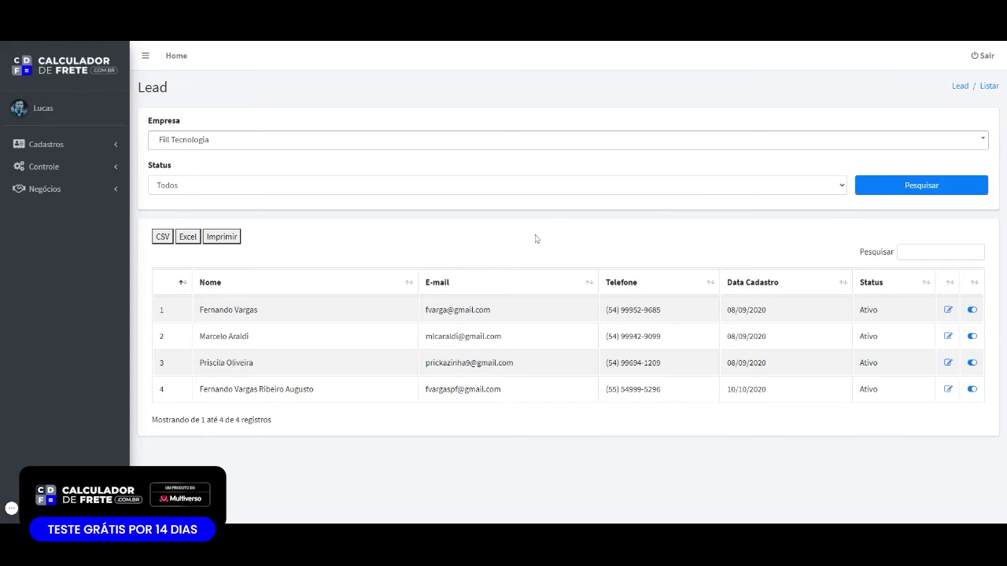
Create a new tag named "quimicos" for the company Fill Tecnologia and save it
click(107, 193)
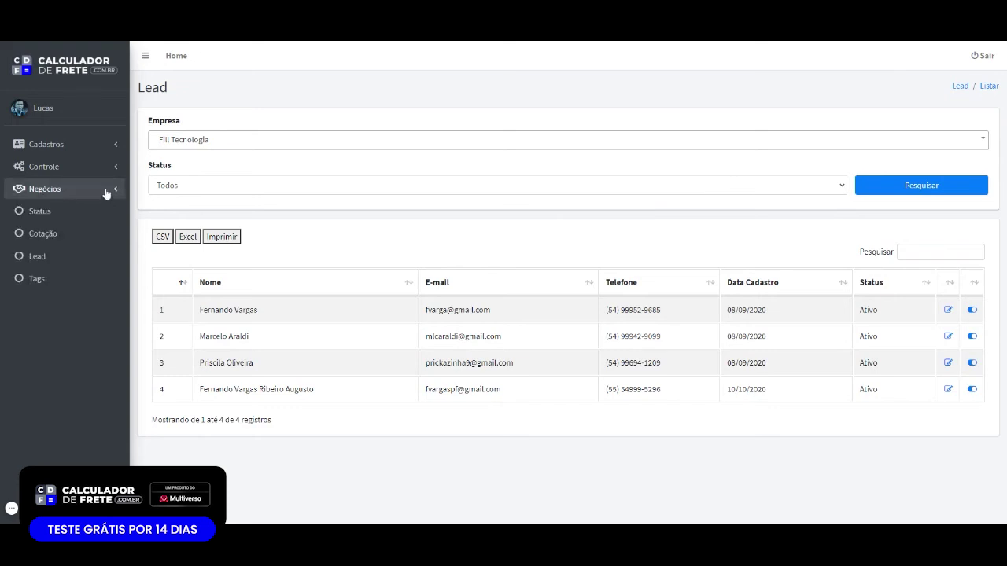
click(34, 280)
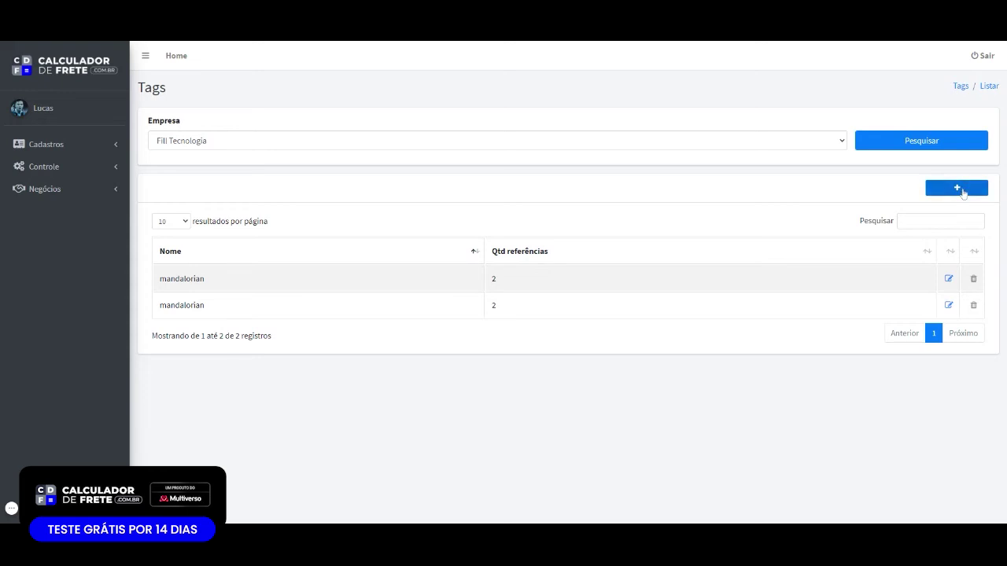
click(962, 193)
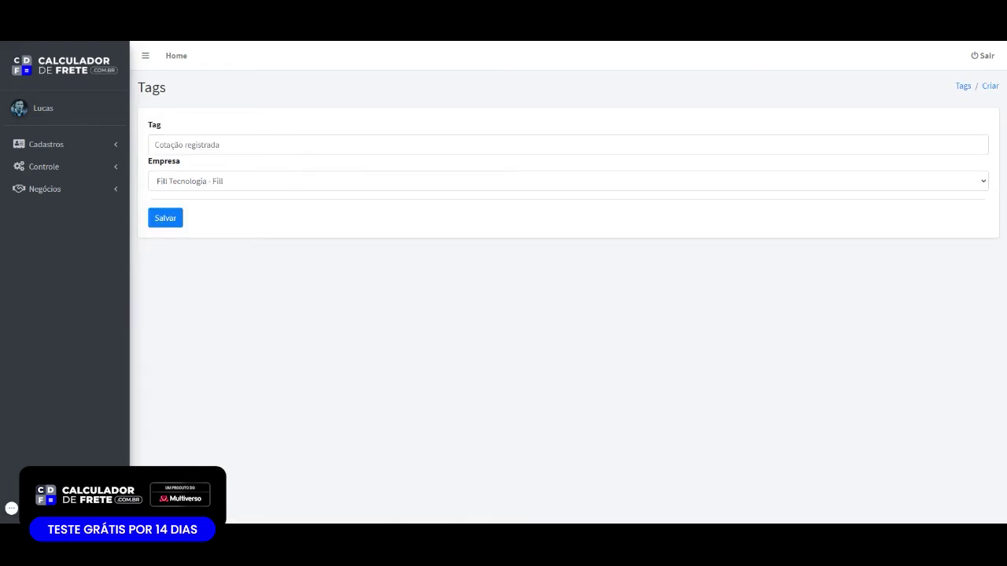
click(315, 145)
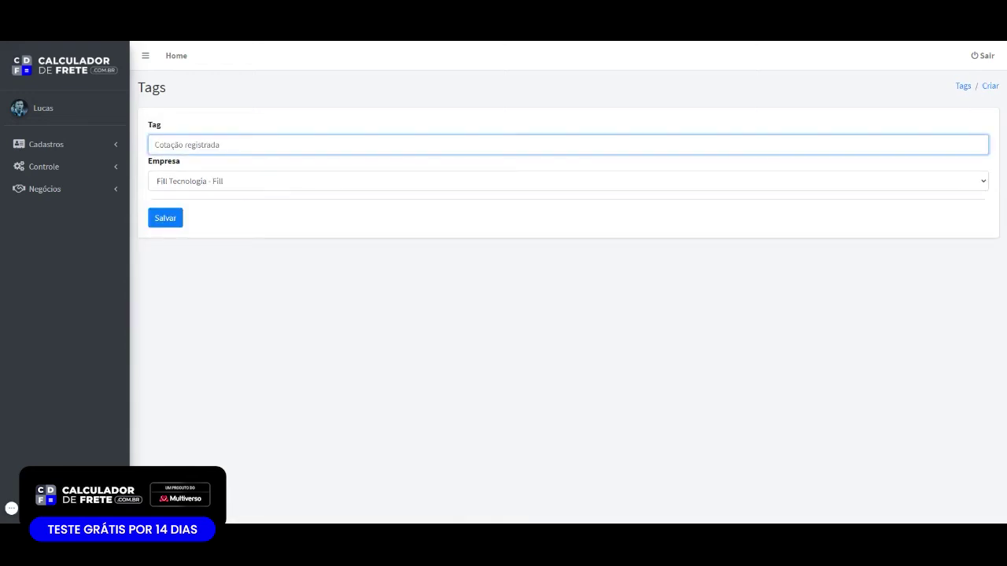
text(quimoco)
key(BackSpace)
key(BackSpace)
key(BackSpace)
text(icos)
click(180, 223)
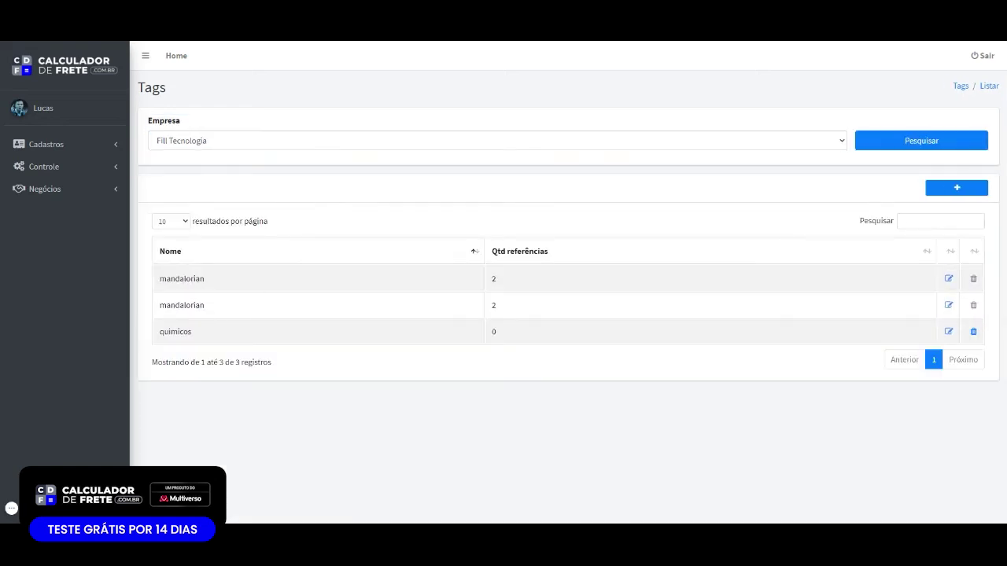
Add the tag "quimicos" to the first quotation in the quotations list and save the quotation
click(75, 199)
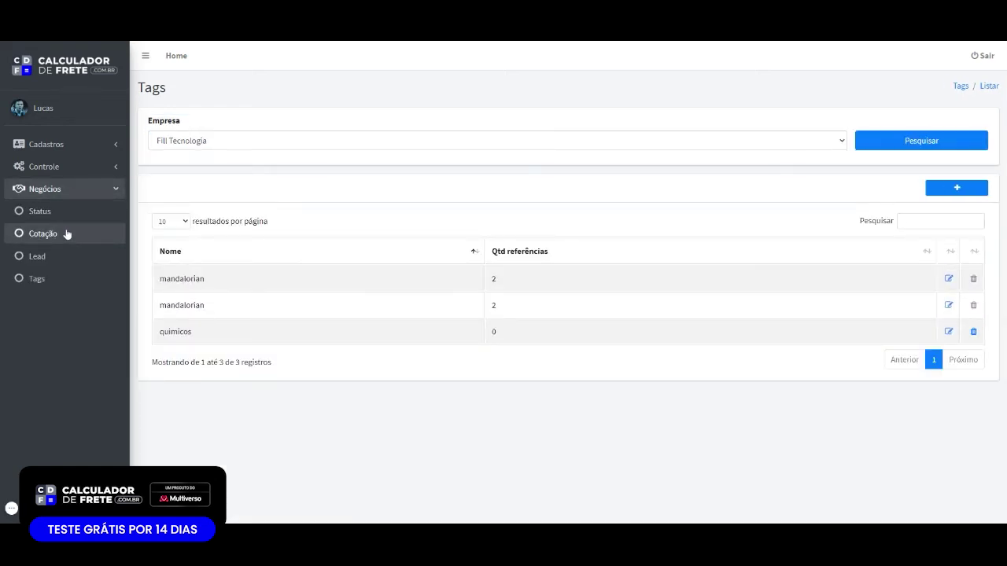
click(66, 235)
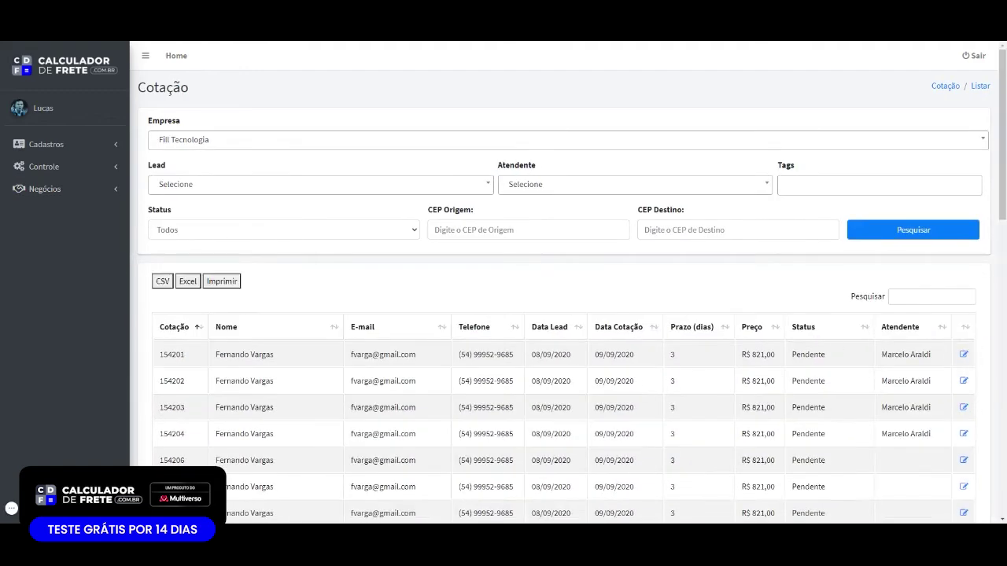
click(964, 355)
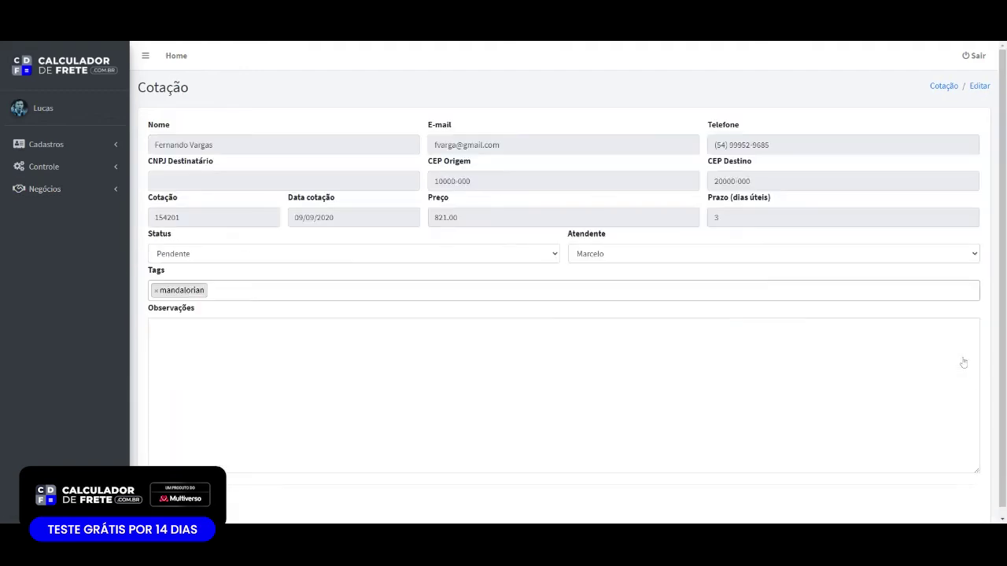
click(279, 290)
click(209, 367)
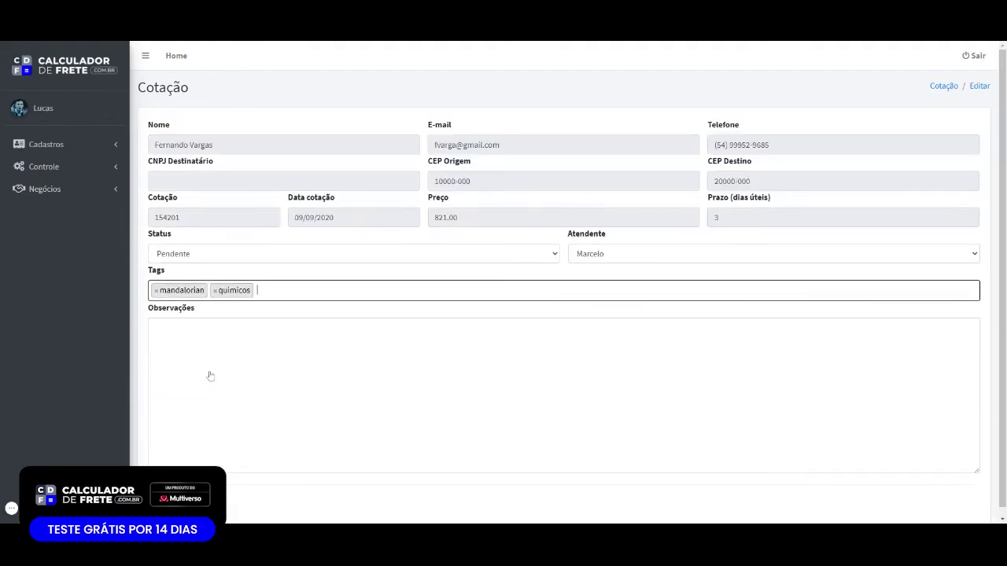
click(169, 503)
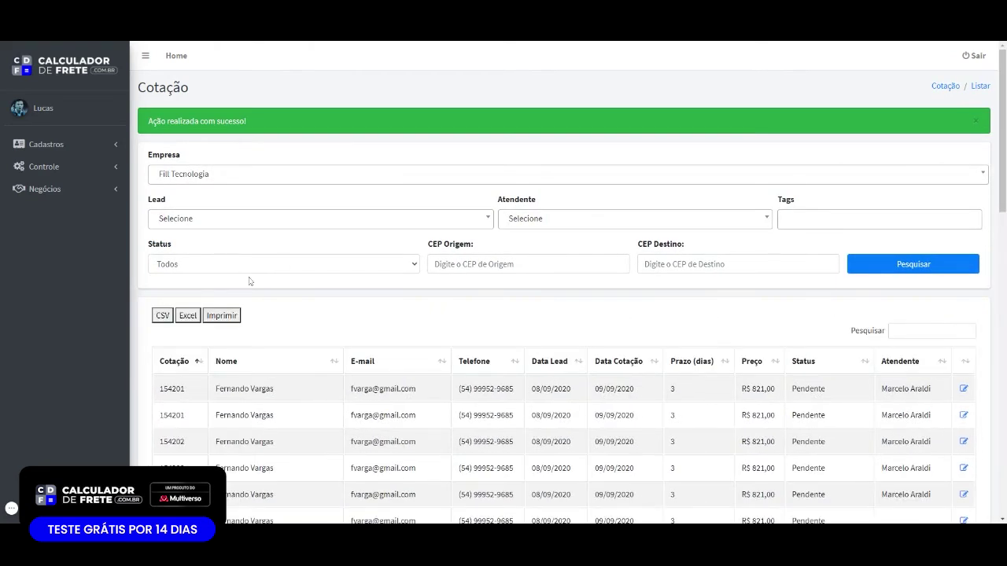
Filter the quotations list by the tag "quimicos"
click(829, 221)
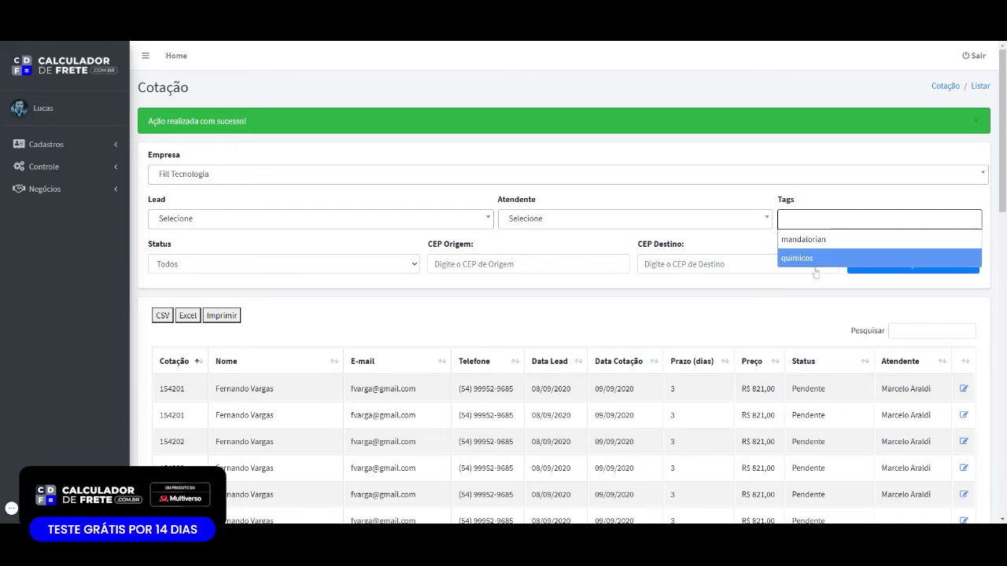
click(796, 252)
click(889, 264)
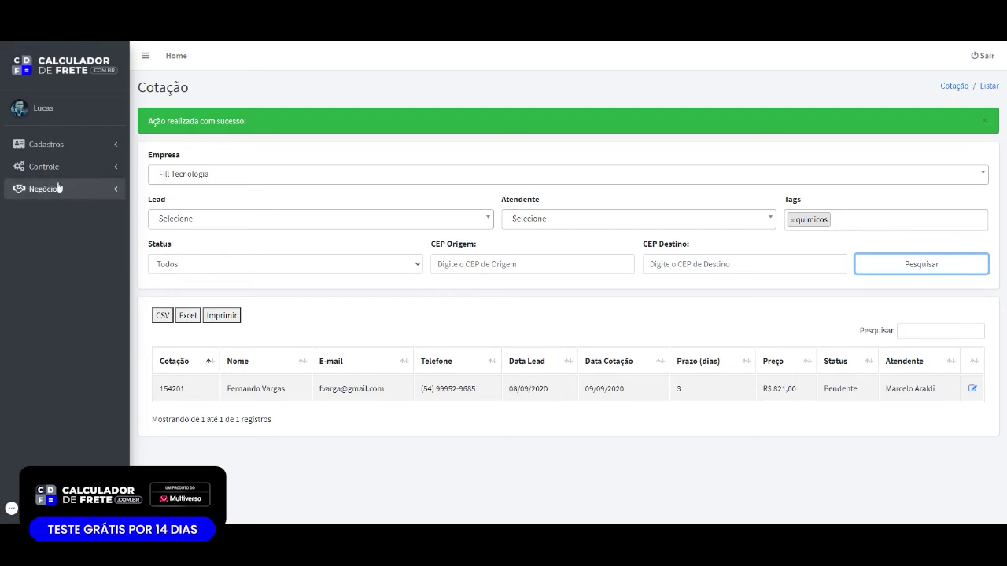
View the Pessoas registrations list and open the Calculadoras list
click(89, 151)
click(85, 166)
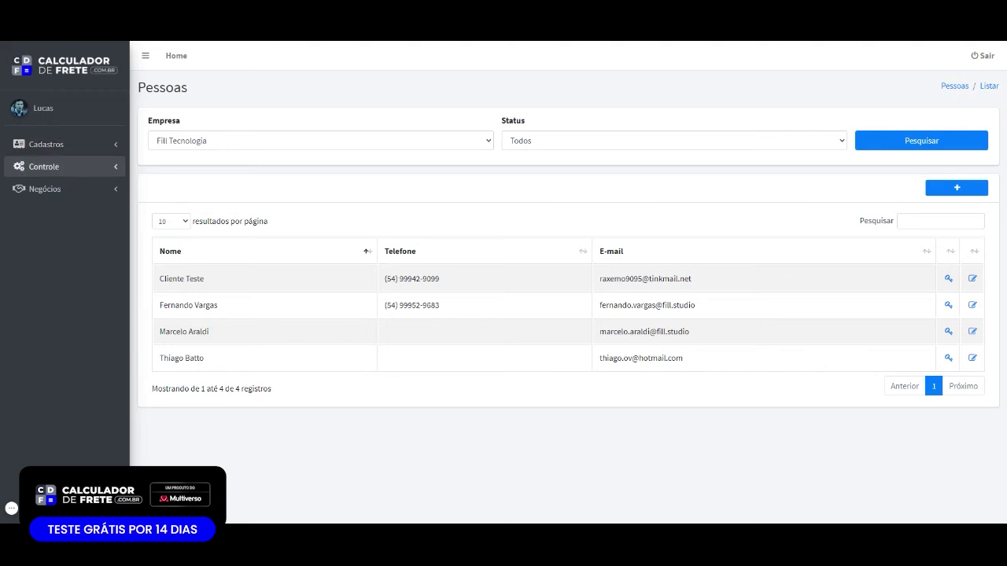
click(92, 146)
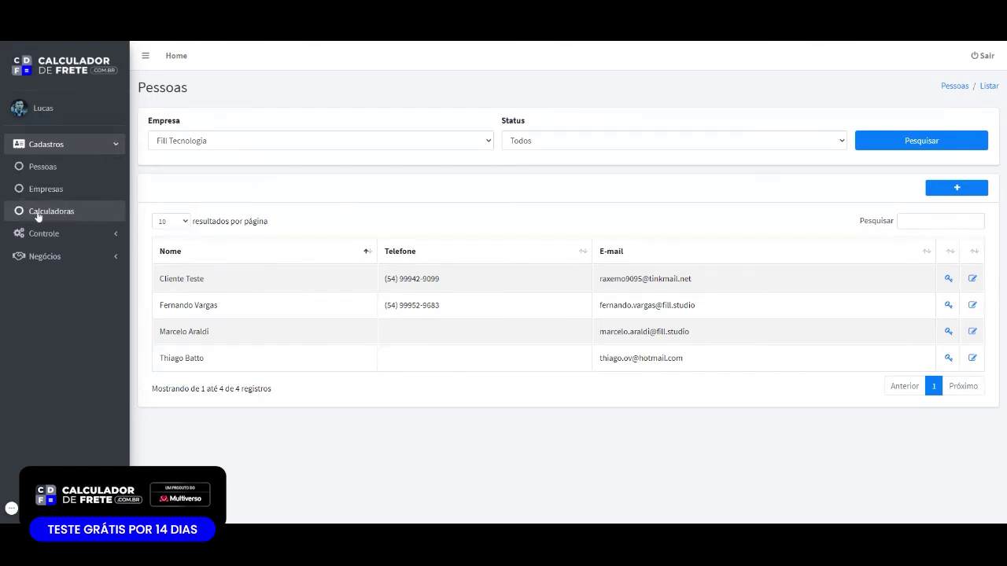
click(40, 213)
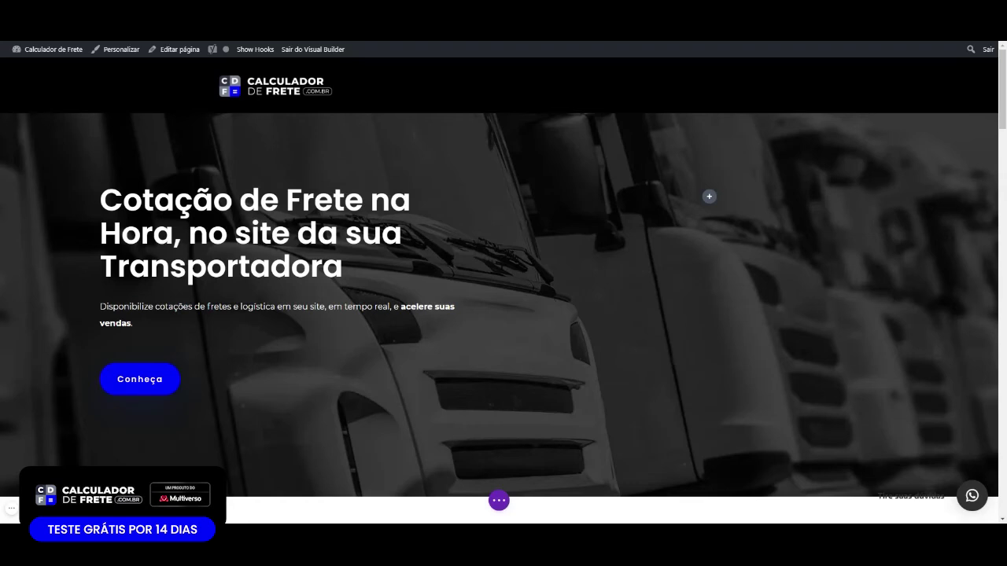
click(709, 197)
scroll(708, 370, down, 1)
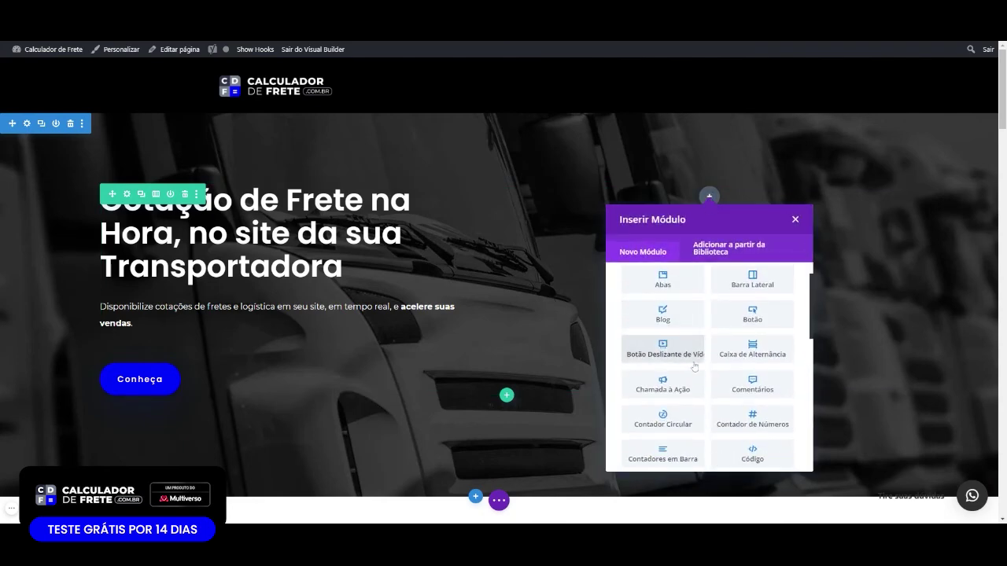
click(744, 454)
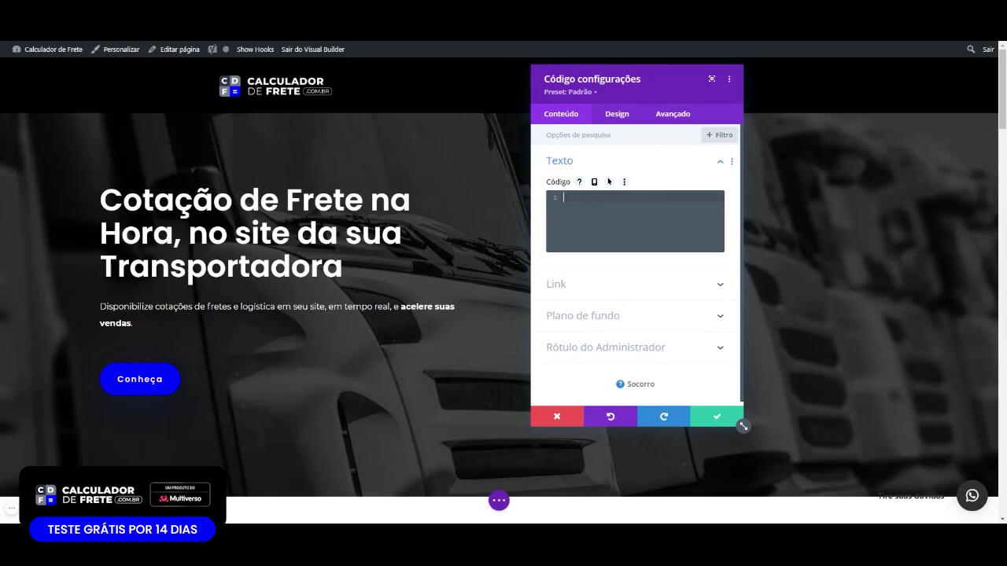
text(<iframe src='https://app.calculadordefrete.com.br/formulario/1' width='100%' height='1000px' frameborder='0' allowfullscreen ></iframe>)
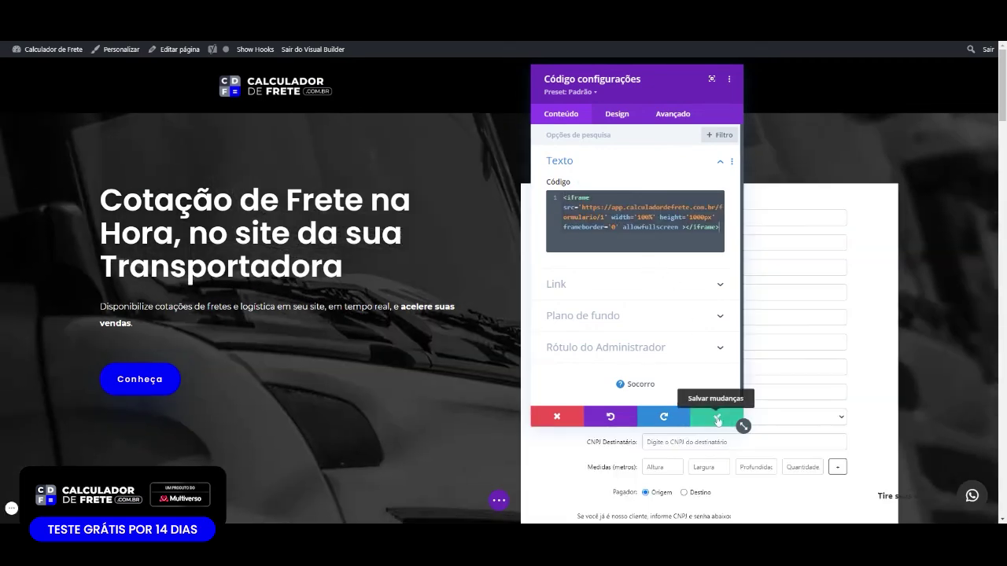
click(717, 418)
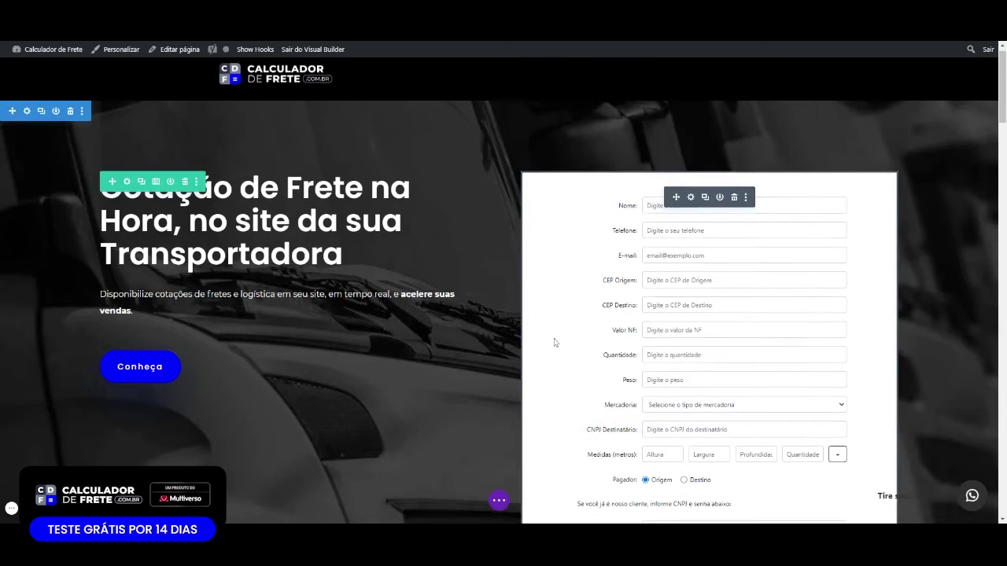
scroll(597, 346, down, 3)
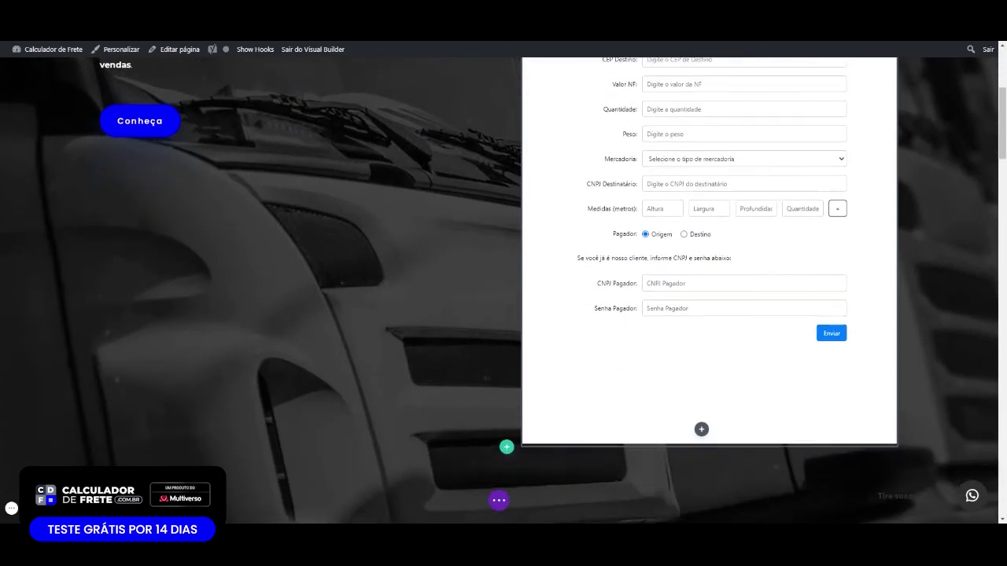
scroll(708, 398, up, 2)
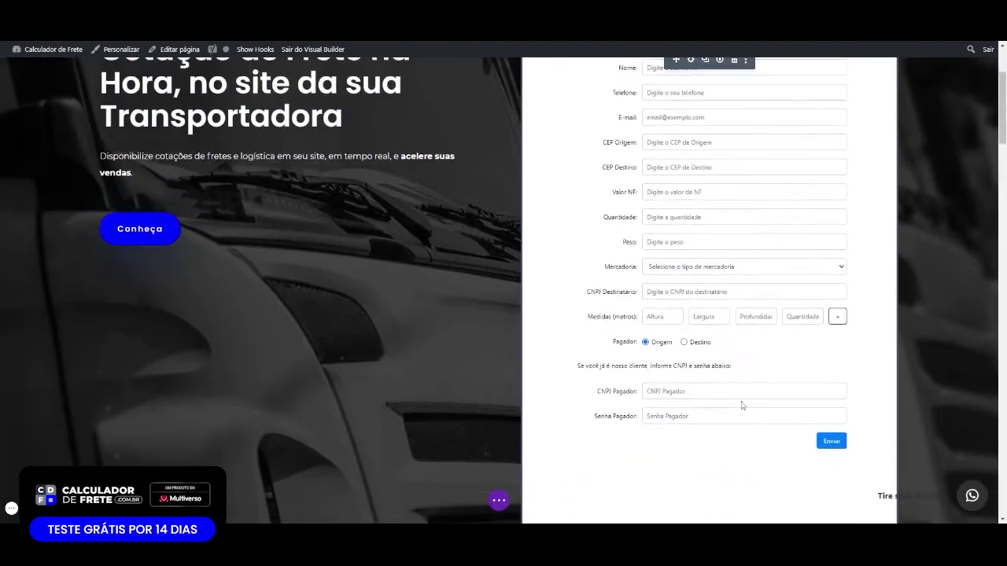
scroll(679, 407, down, 2)
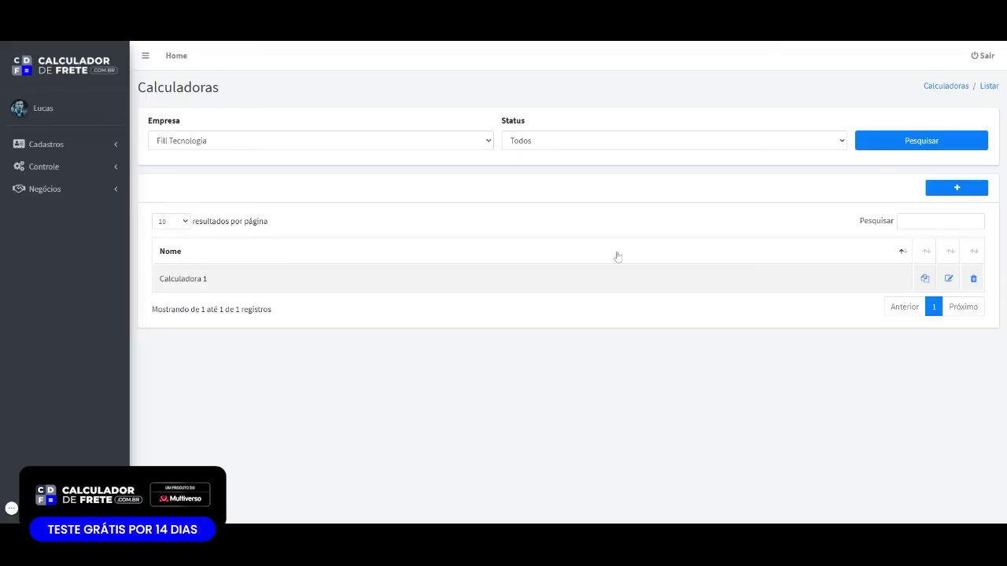
Switch back to the freight calculator admin area and open Calculadora 1 for editing
click(948, 279)
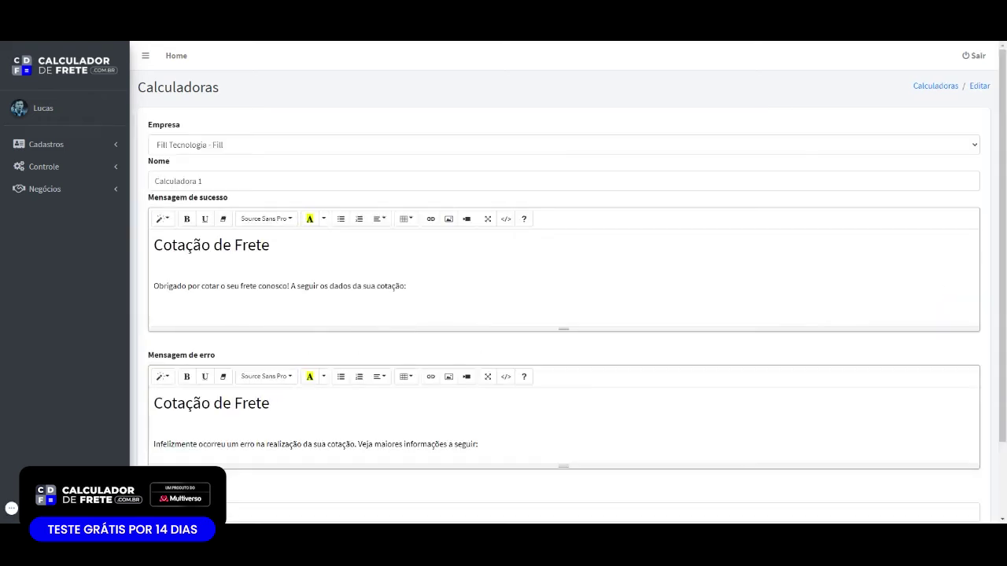
Examine the Height setting of Calculadora 1 in its edit form
scroll(948, 285, down, 1)
click(172, 415)
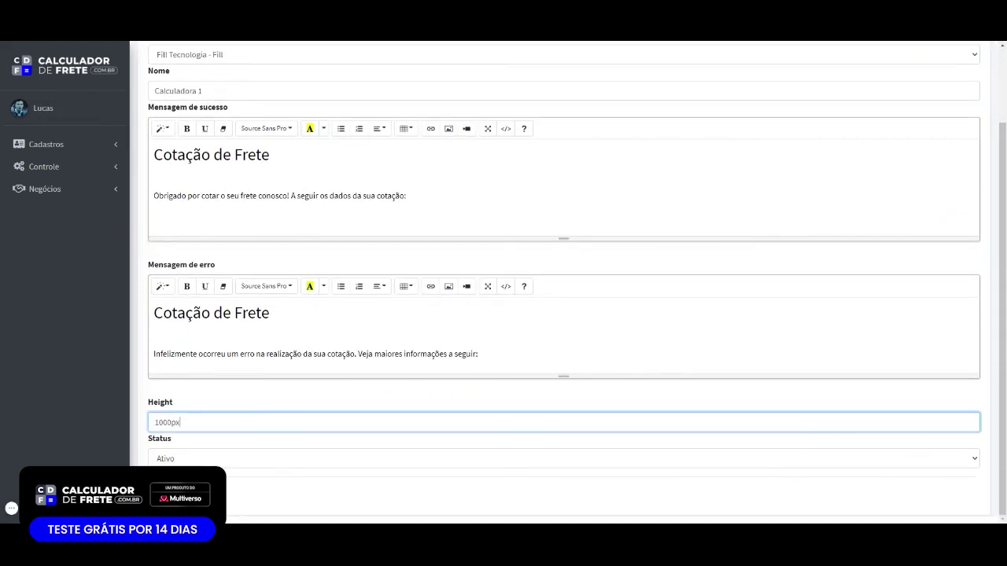
drag(172, 422, 154, 422)
double_click(166, 423)
click(170, 423)
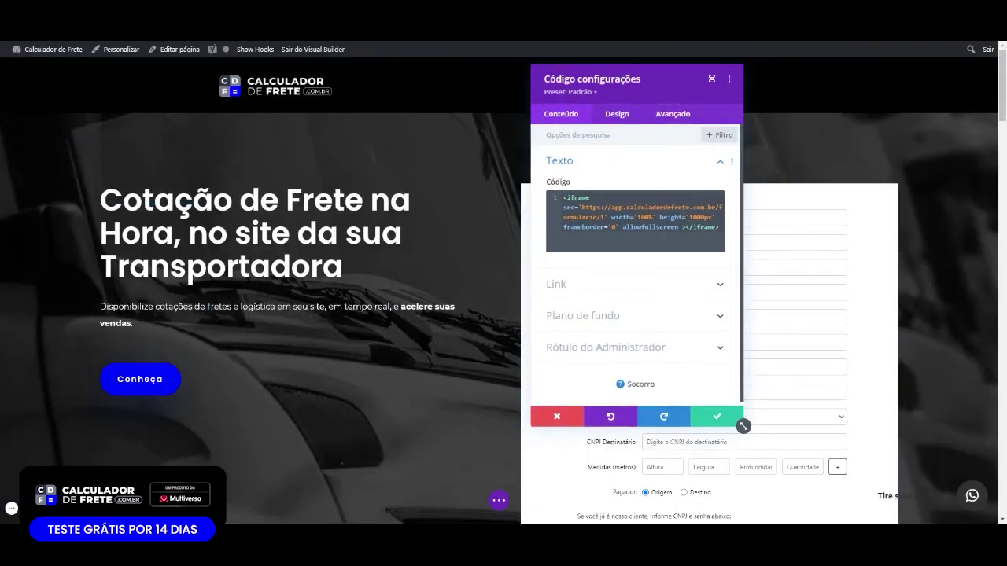
Return to the website's Visual Builder, set the iframe height in the Código module to 850px and save the module
click(689, 218)
drag(689, 217, 705, 218)
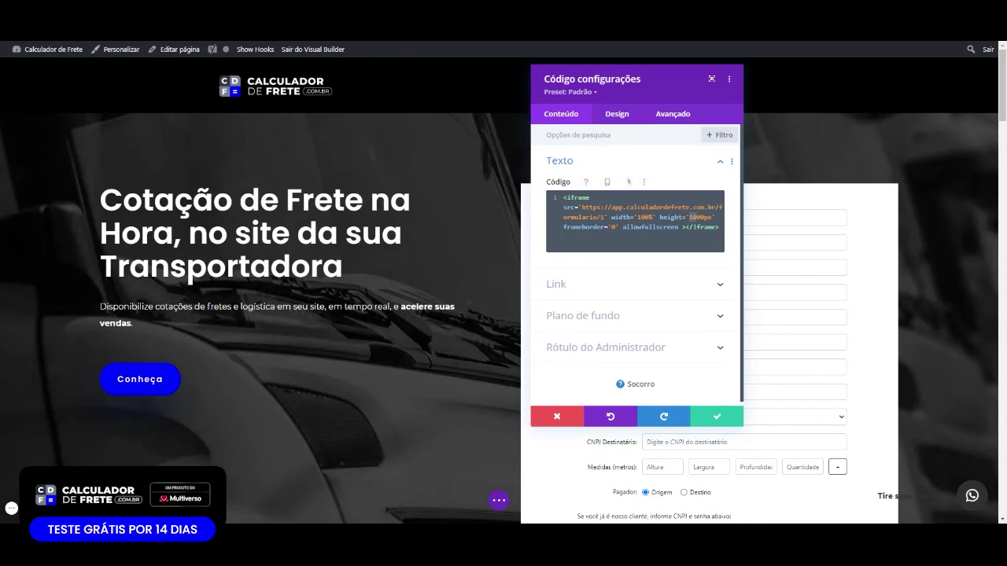
text(800)
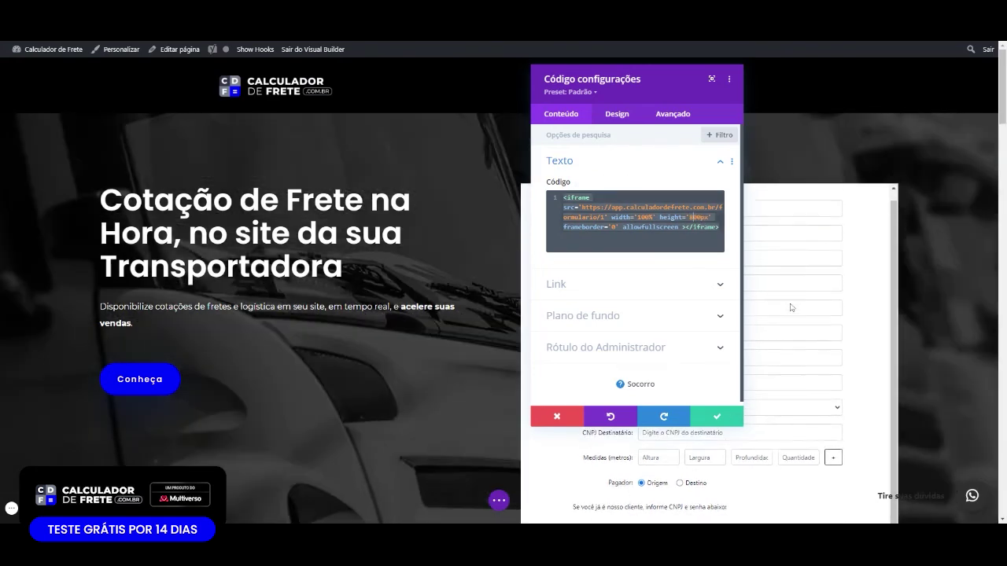
scroll(926, 289, down, 4)
scroll(927, 288, up, 1)
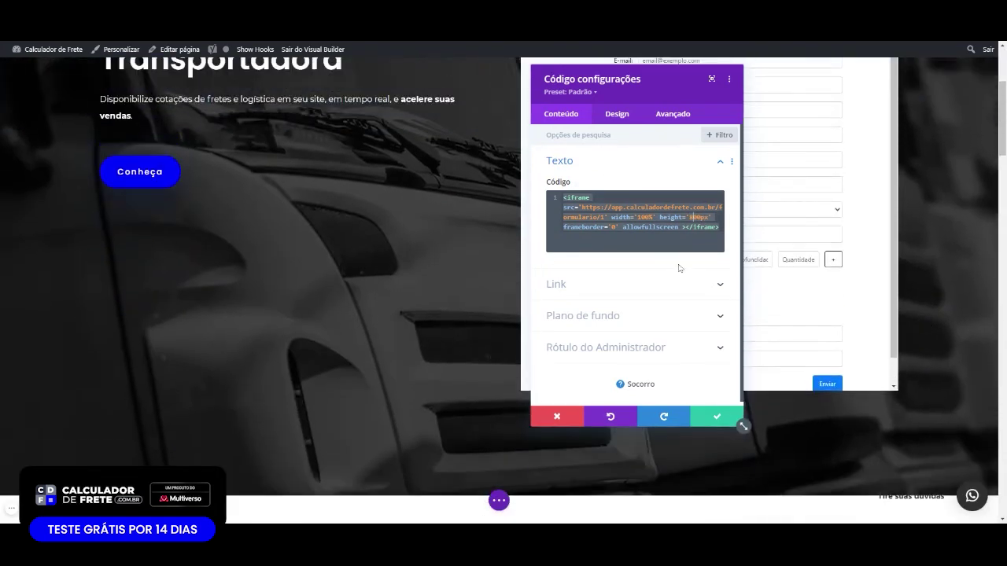
text(5)
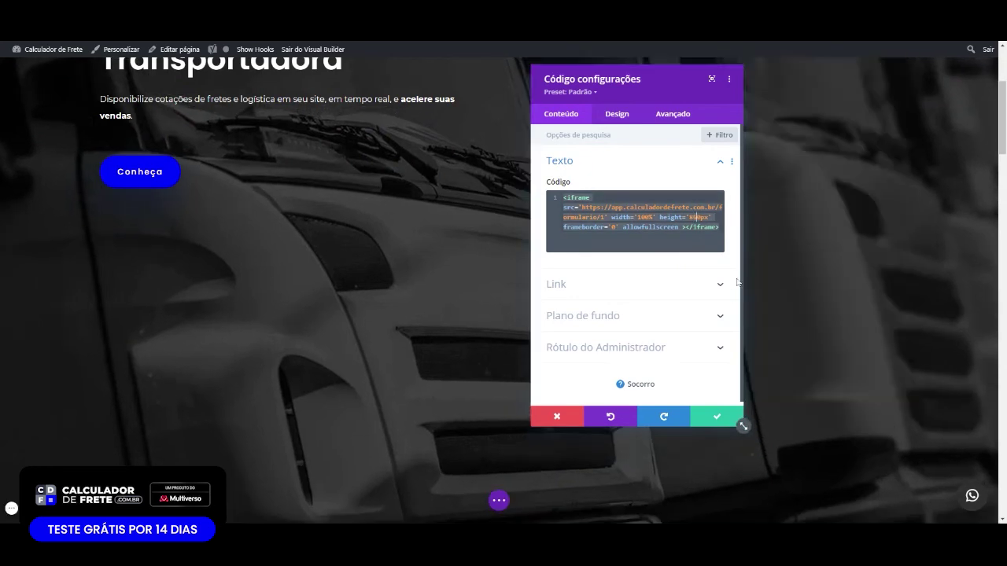
click(719, 417)
scroll(744, 383, up, 2)
scroll(745, 383, up, 1)
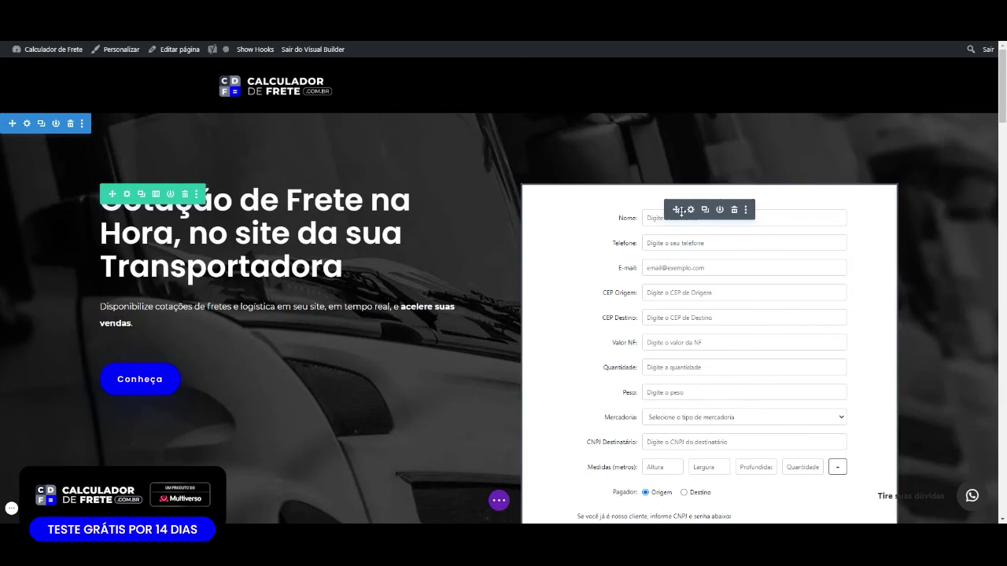
Set a 10px corner radius on all four corners of the row's second column, which holds the embedded form
click(128, 194)
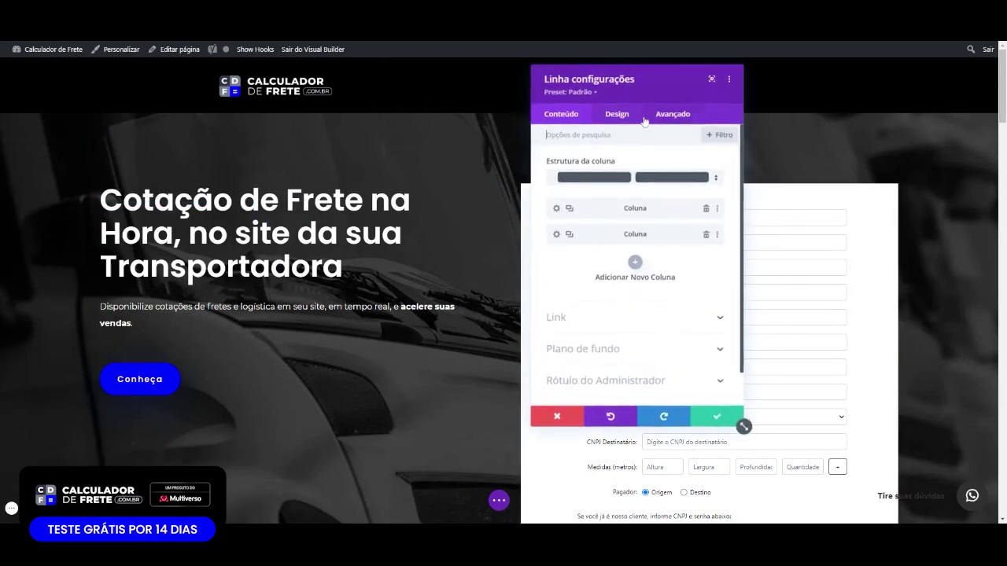
click(231, 238)
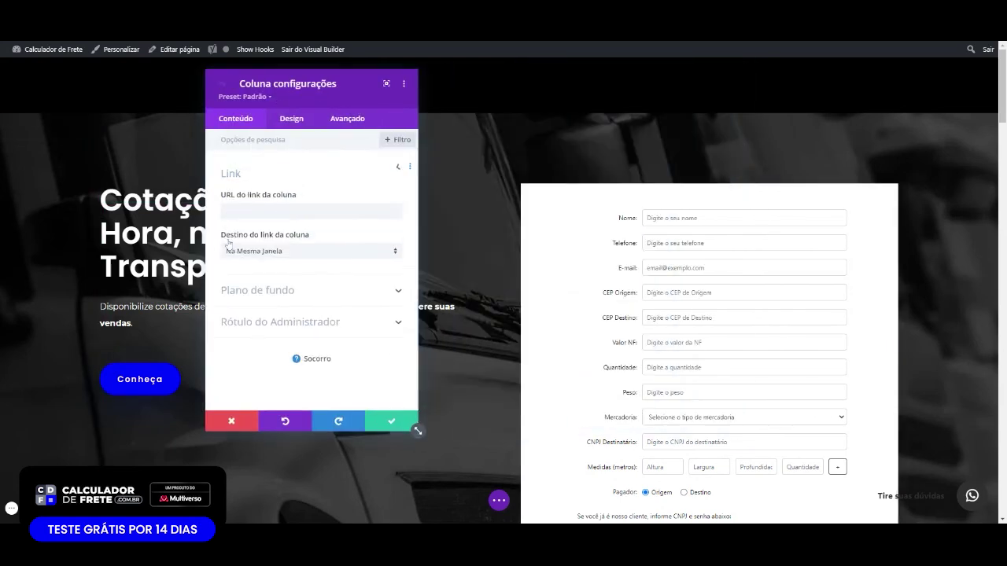
click(291, 126)
scroll(708, 291, down, 2)
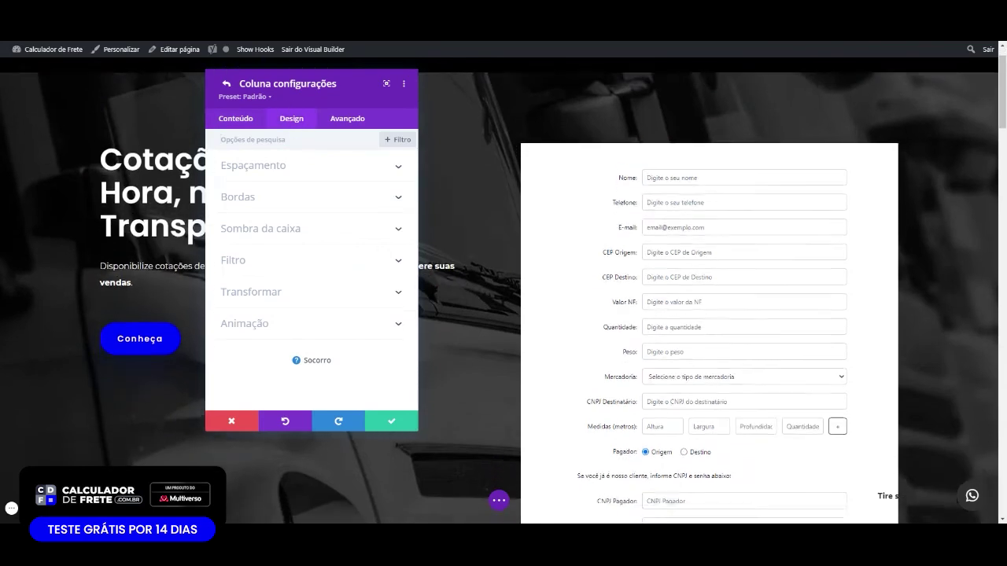
scroll(779, 343, up, 2)
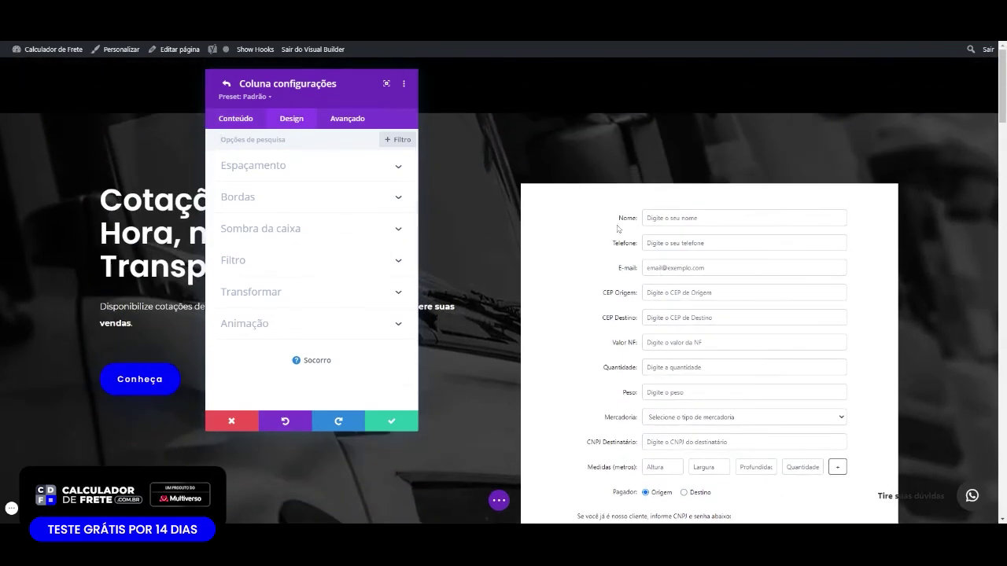
scroll(623, 381, down, 2)
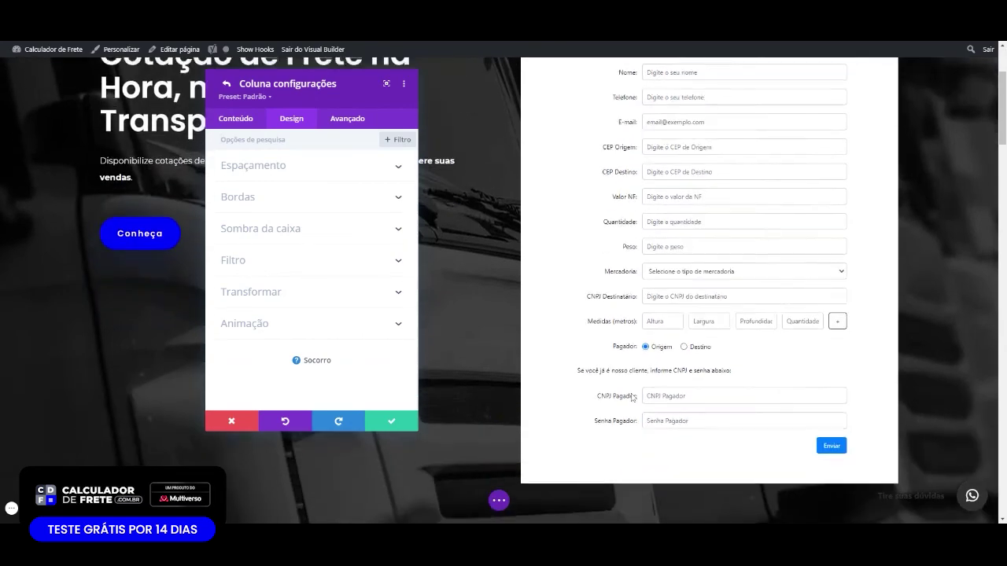
scroll(824, 423, up, 3)
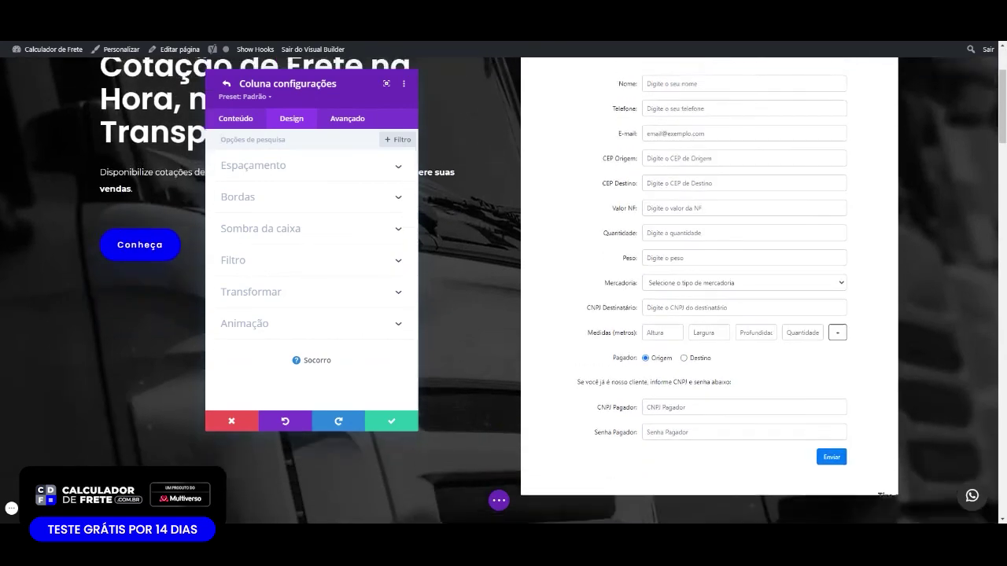
scroll(823, 422, down, 1)
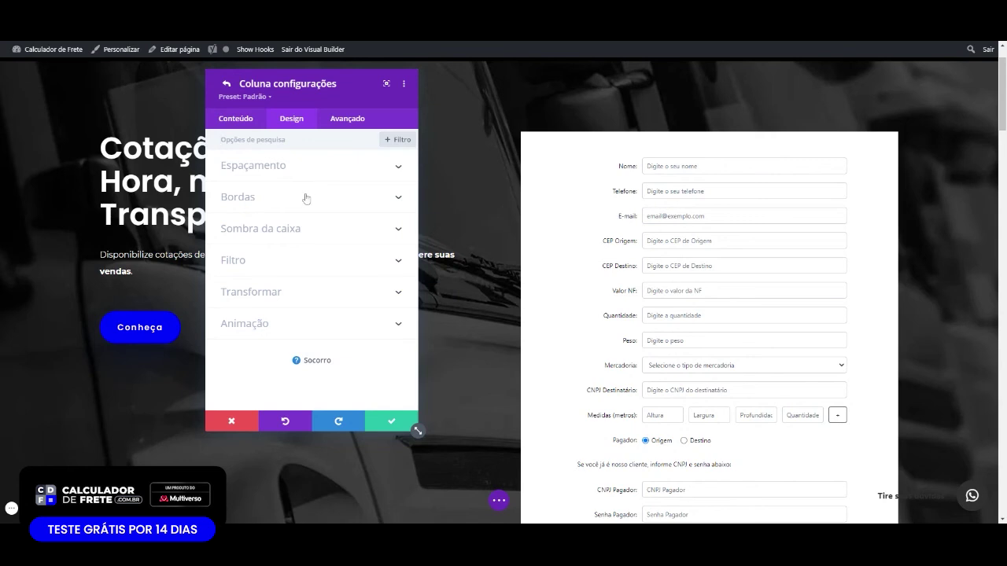
click(304, 198)
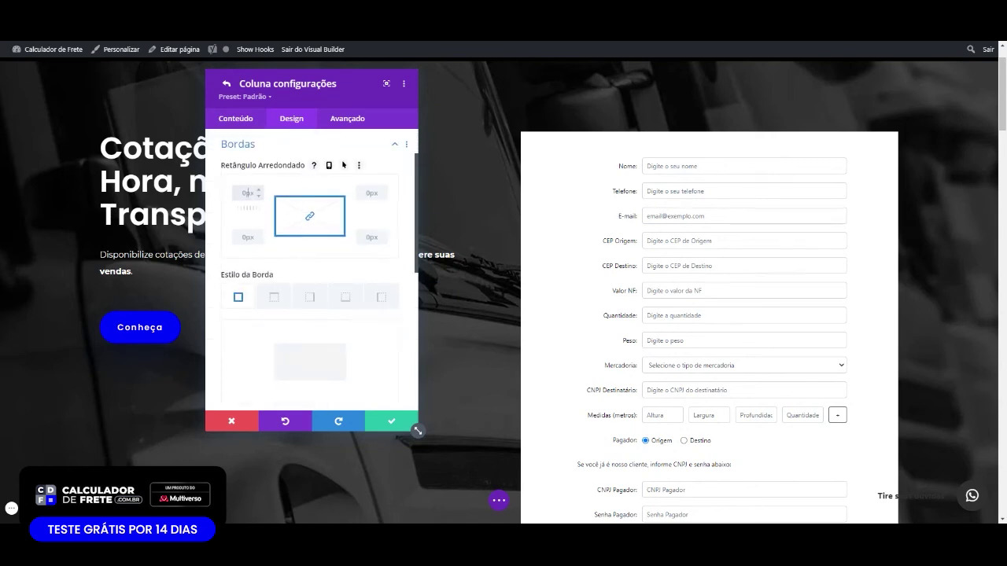
text(10)
click(247, 236)
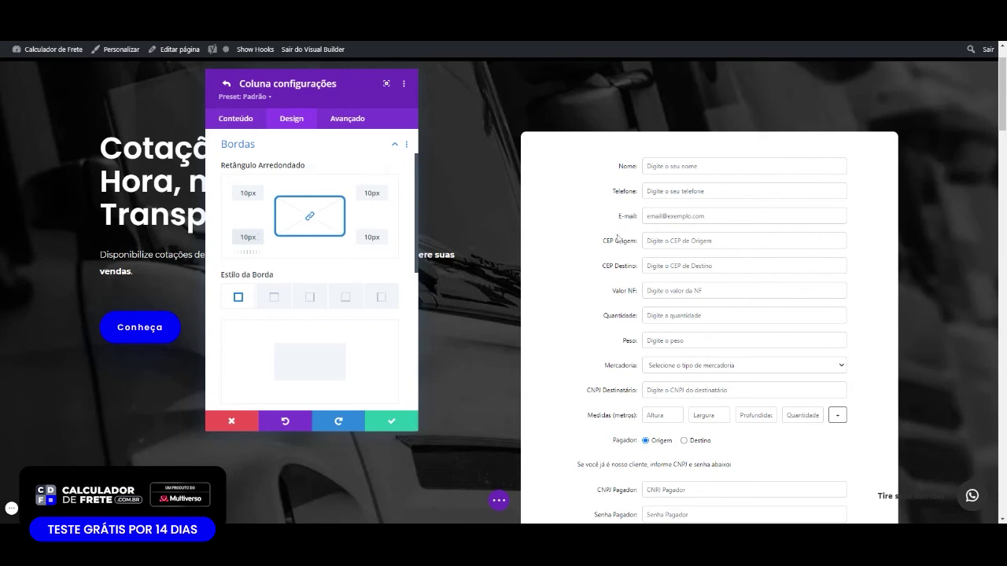
Check the form's rounded corners on the page and save the column and row settings
scroll(618, 276, down, 3)
scroll(617, 276, up, 2)
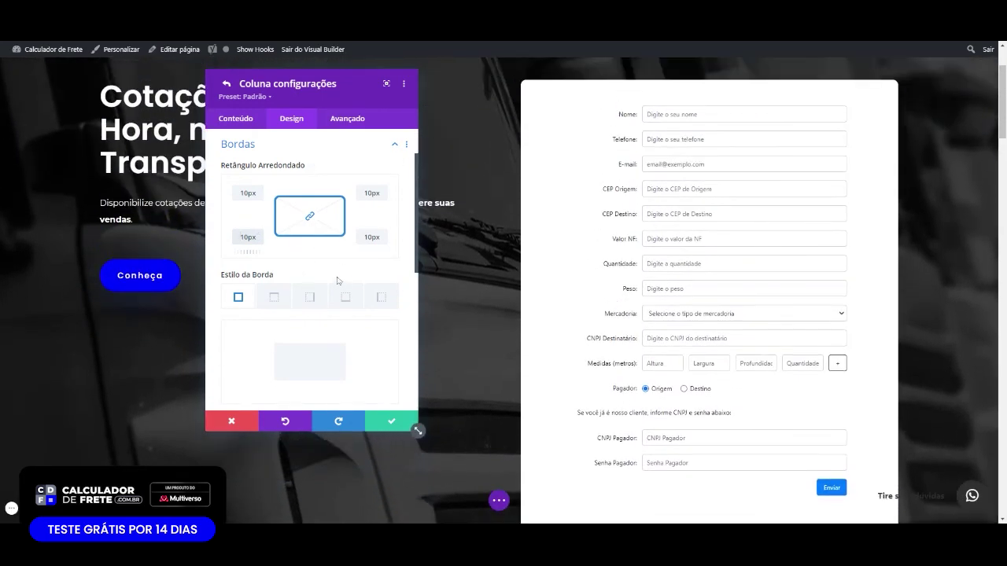
scroll(635, 314, down, 2)
scroll(635, 314, up, 4)
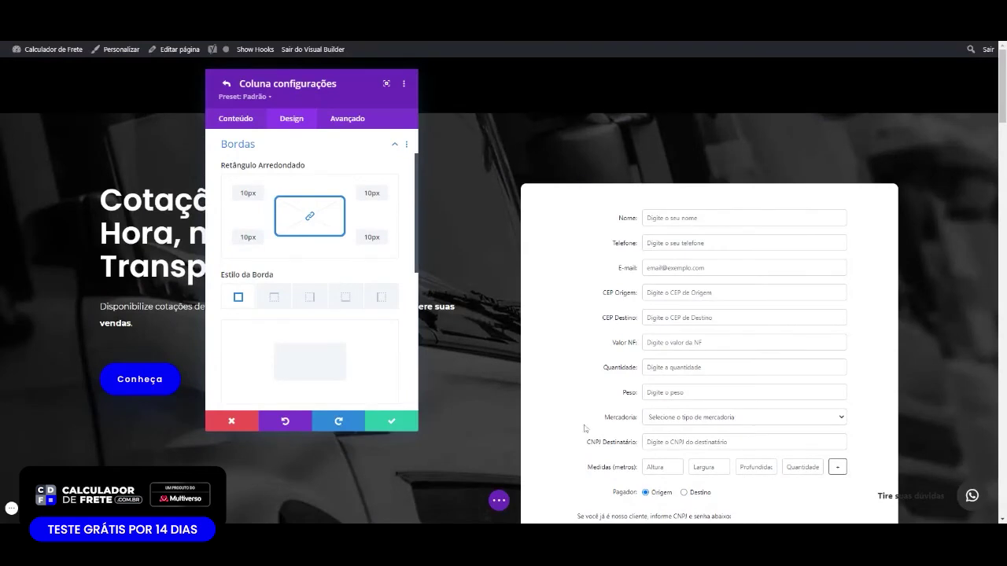
click(391, 425)
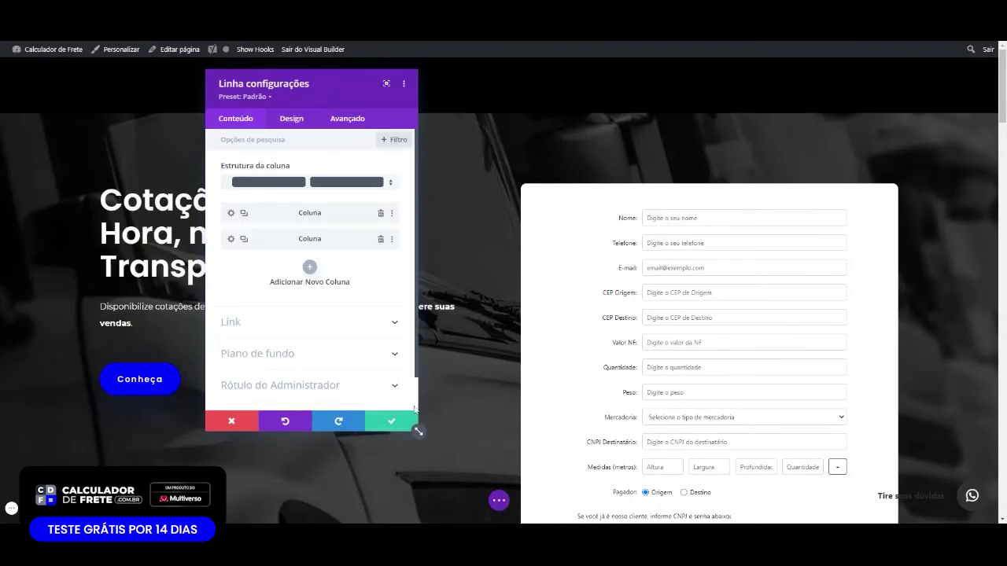
click(391, 422)
scroll(611, 326, down, 2)
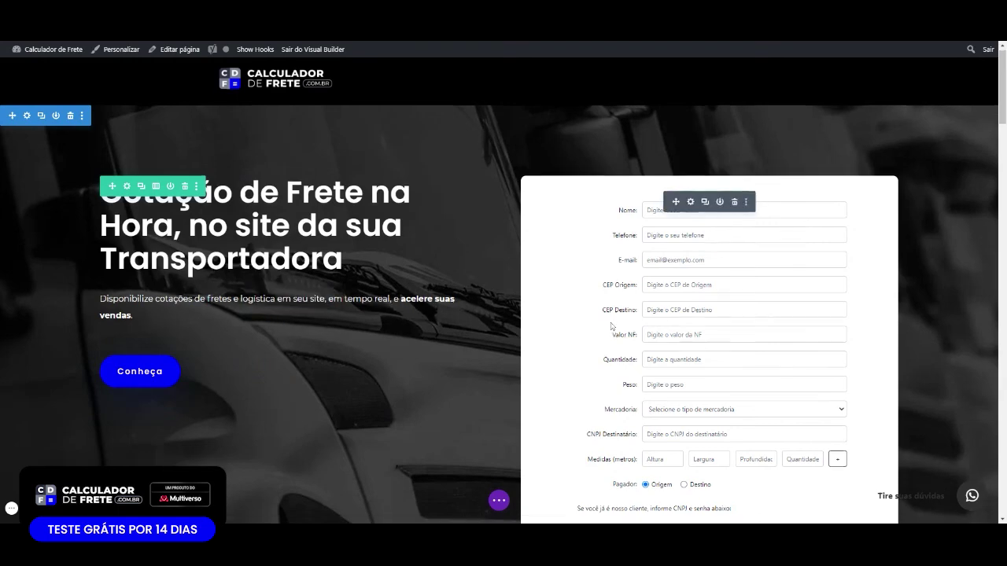
scroll(611, 325, down, 1)
scroll(579, 326, up, 2)
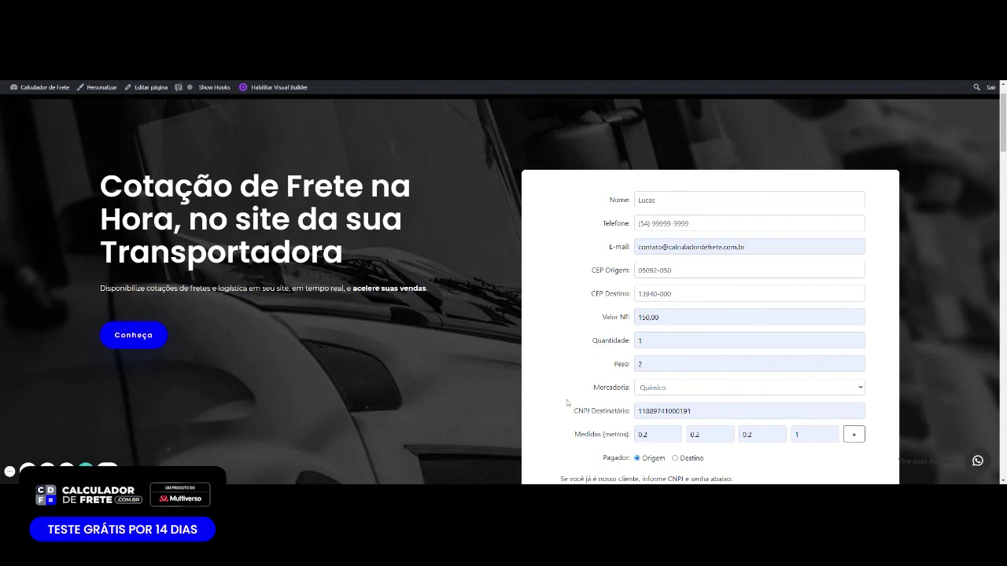
Submit the filled-in freight quotation form on the published website page
scroll(566, 402, down, 2)
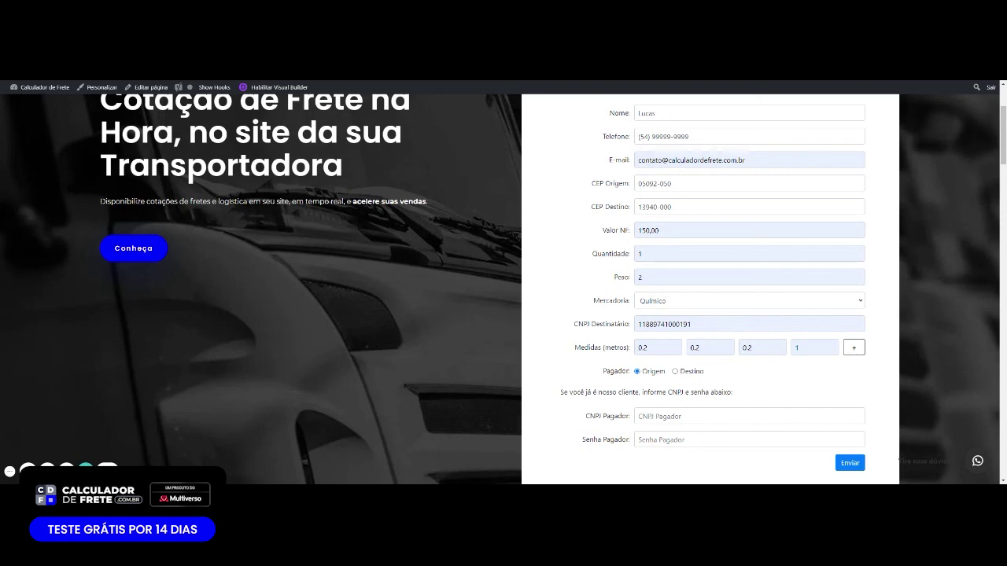
click(856, 469)
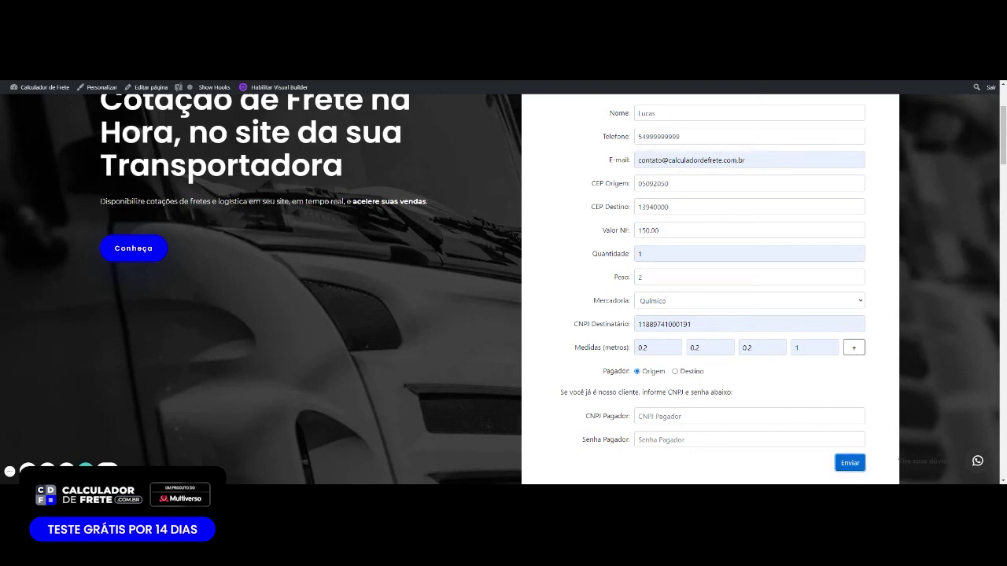
scroll(745, 344, up, 1)
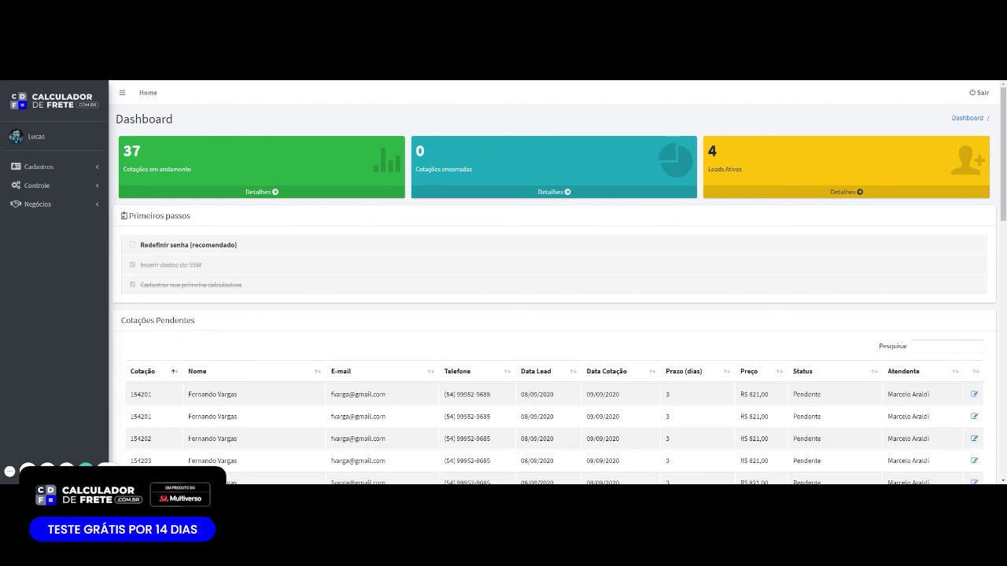
Switch to the freight calculator admin area, list Fill Tecnologia's quotations and sort them by Data Cotação in descending order
click(67, 206)
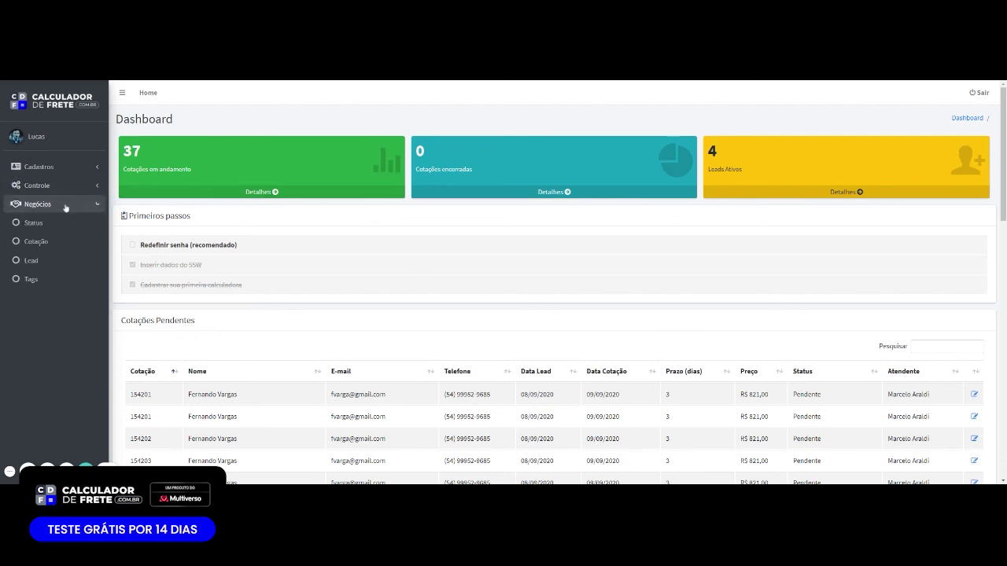
click(35, 242)
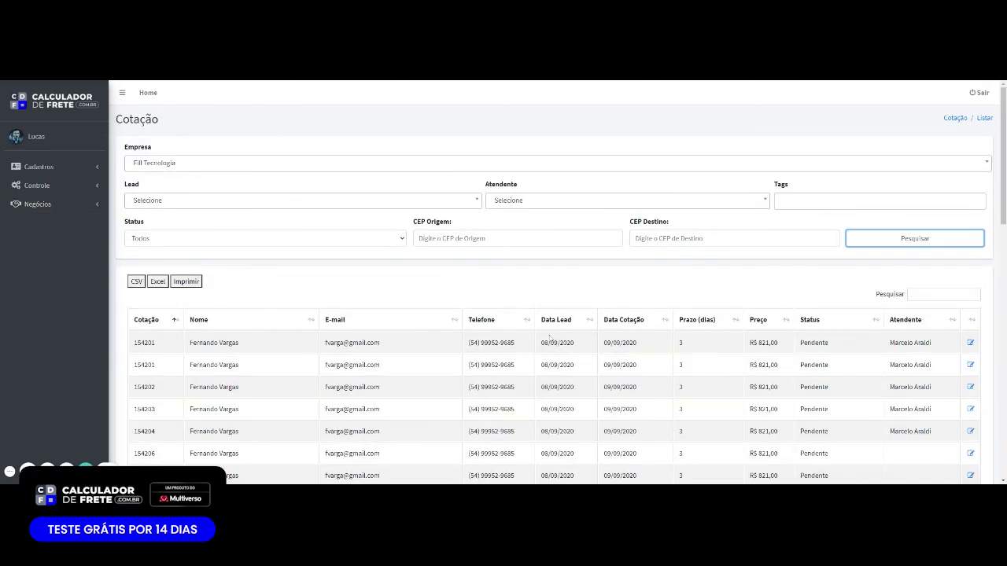
click(667, 323)
click(667, 322)
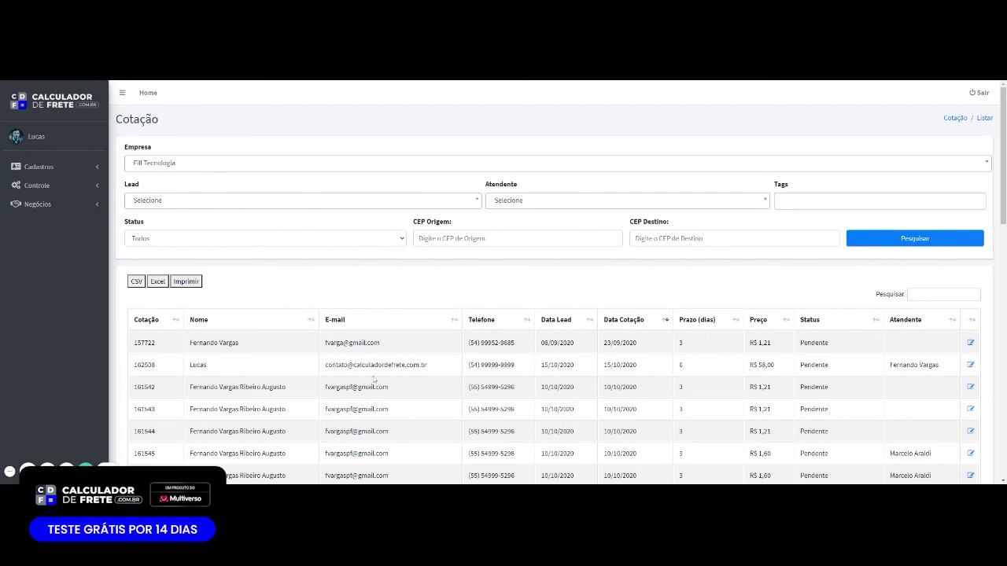
Examine the contact details, price and attendant of the quotation dated 15/10/2020
drag(198, 365, 382, 365)
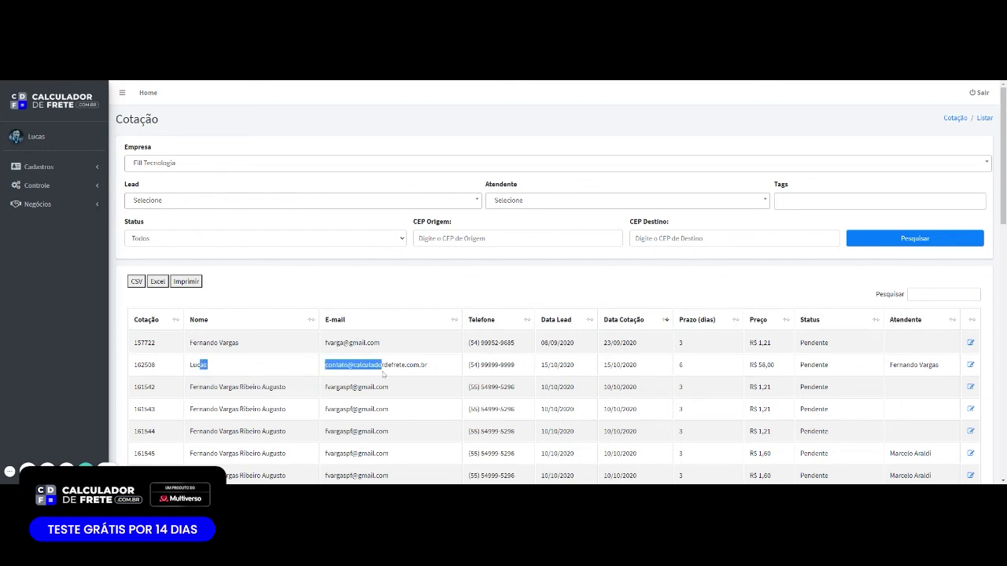
click(382, 365)
triple_click(779, 371)
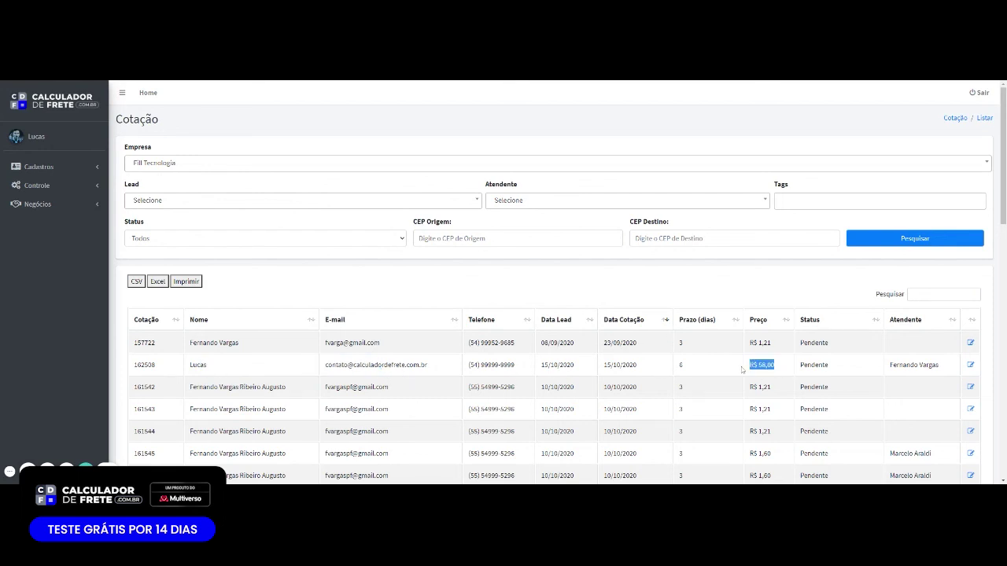
triple_click(914, 365)
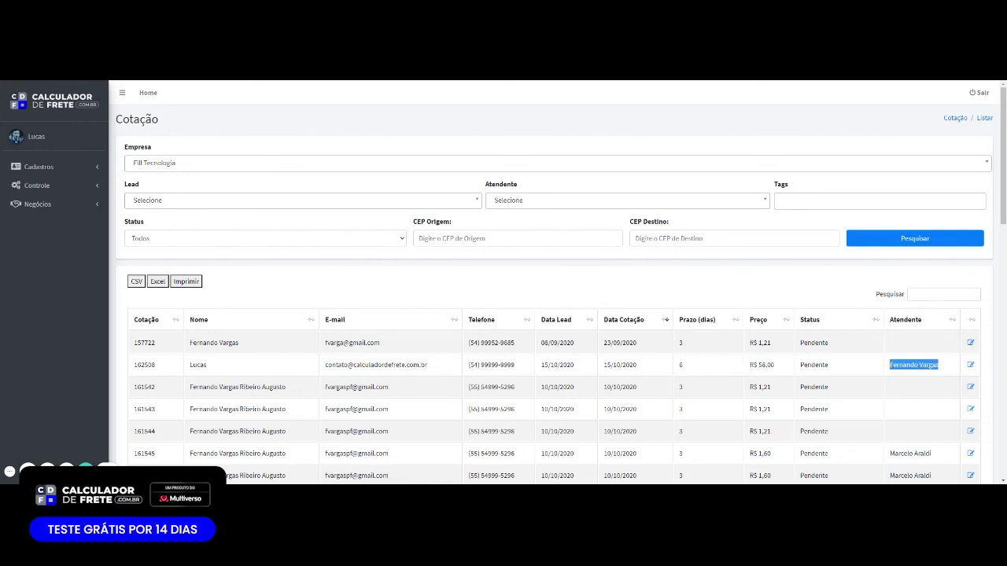
click(850, 372)
Open the quotation dated 15/10/2020 for editing, add the tag "quimicos" and save it
click(970, 365)
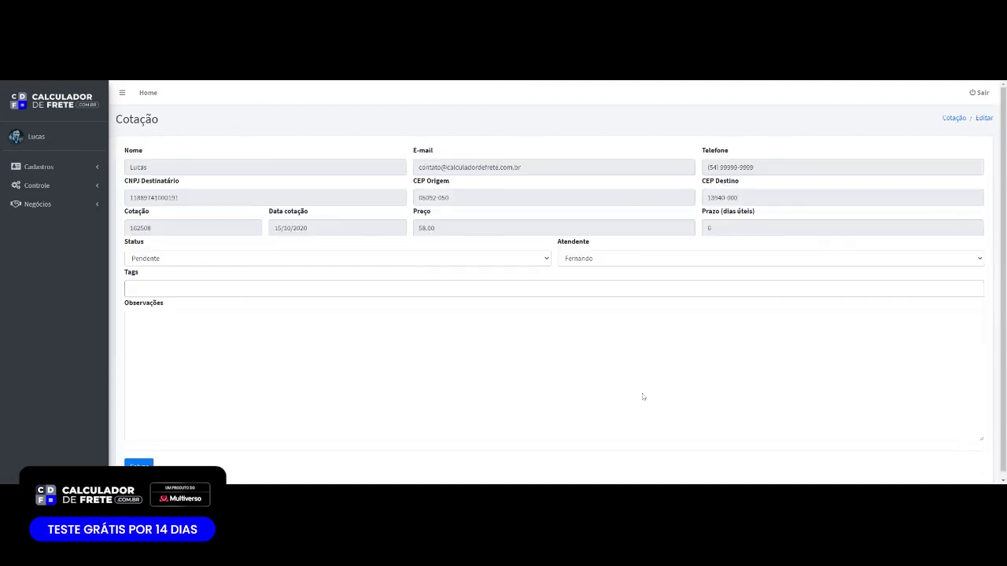
click(622, 258)
key(Tab)
key(Tab)
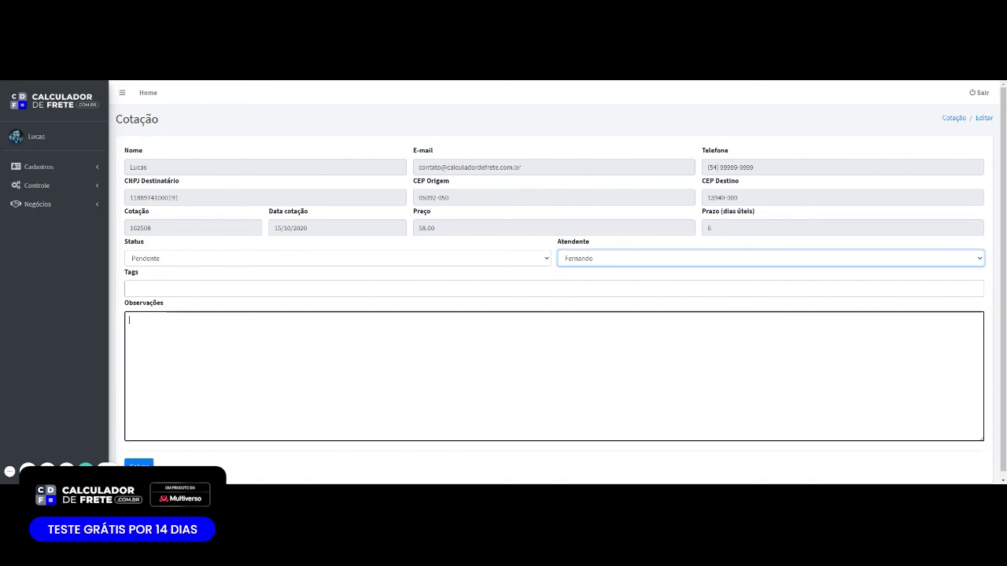
click(364, 309)
click(365, 288)
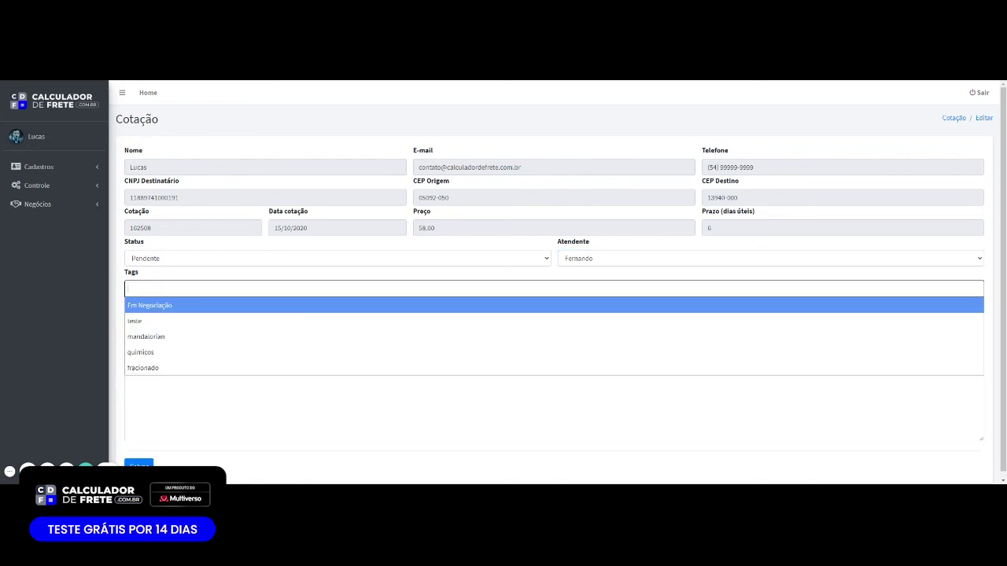
click(292, 351)
click(292, 351)
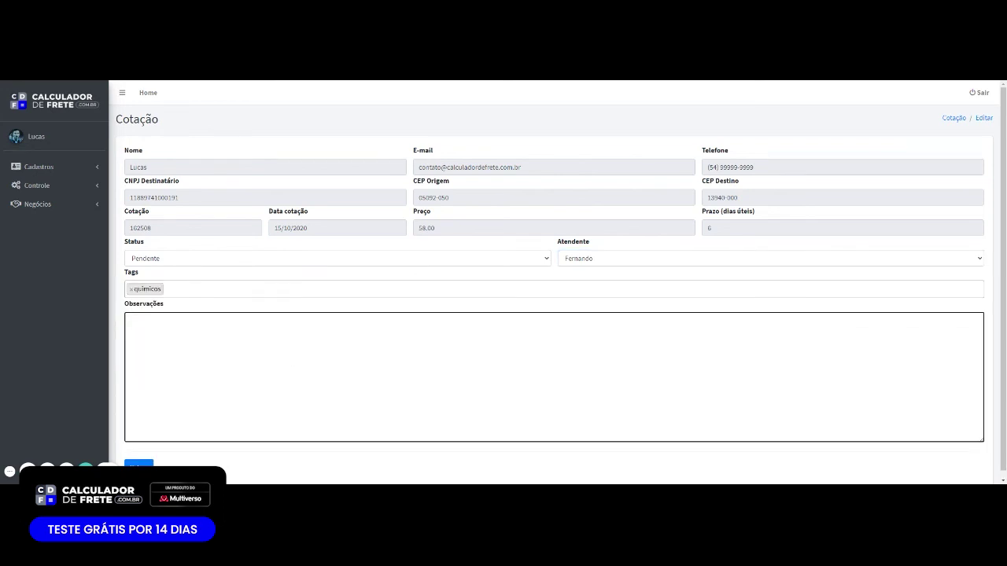
click(141, 464)
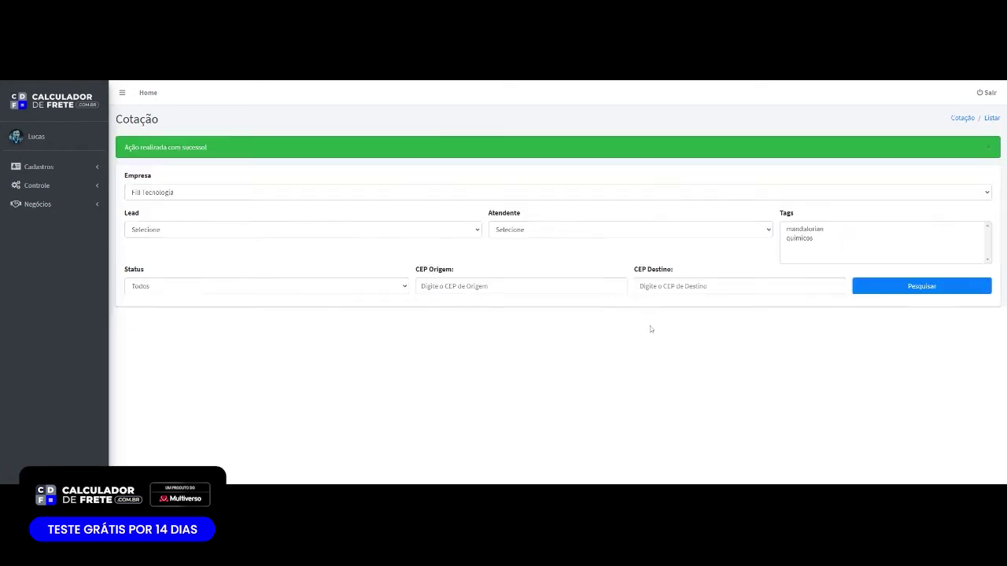